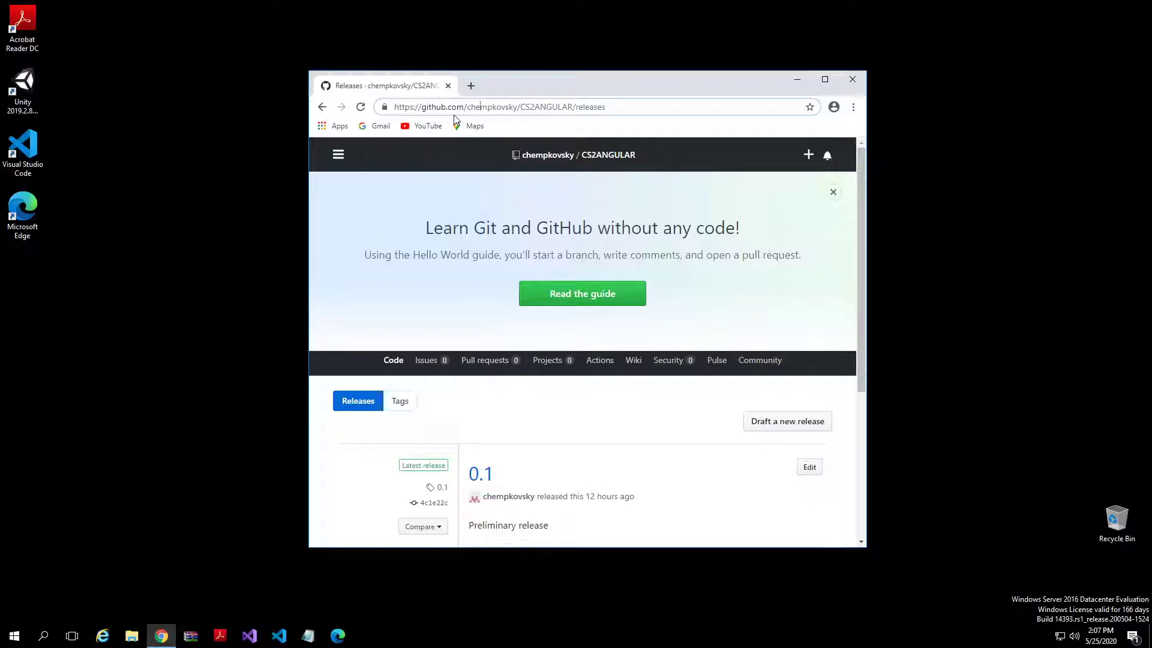
Download the CS2ANGULAR.vsix asset of release 0.1 from the GitHub releases page
key("super+plus")
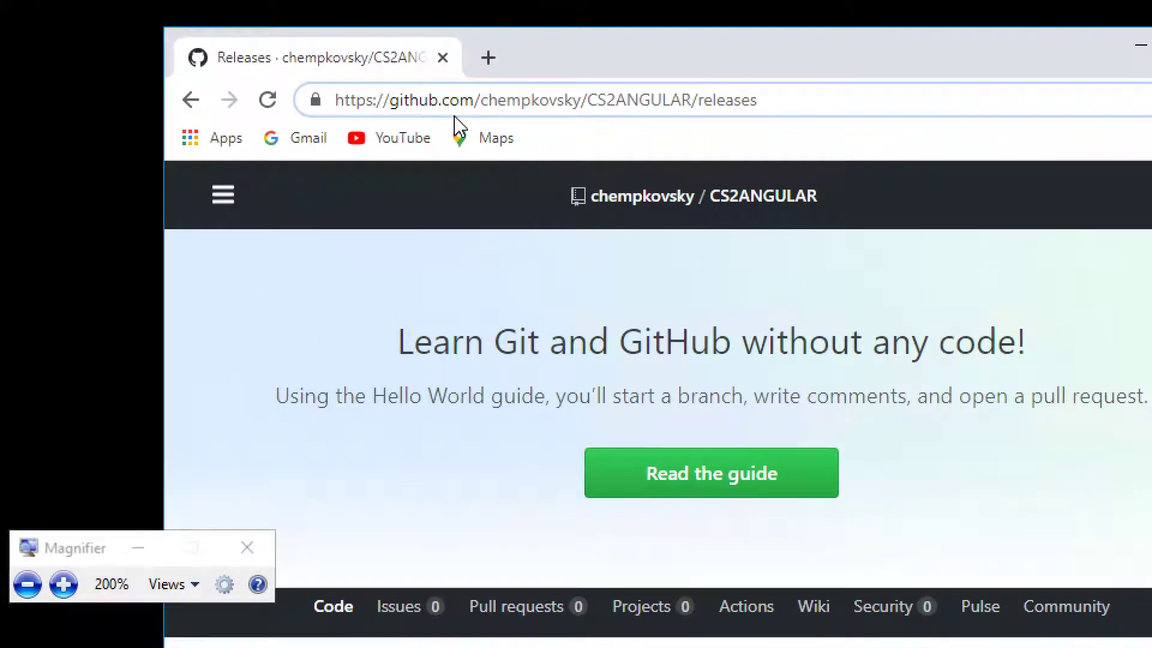
key("super+Escape")
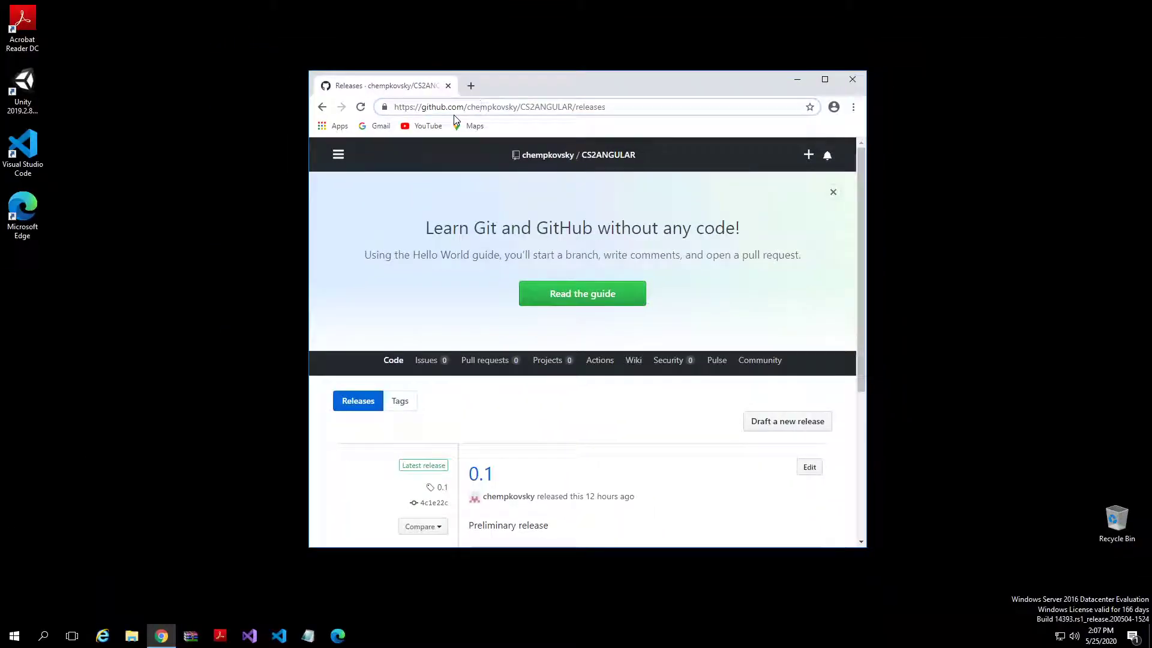
scroll(468, 224, "down", 4)
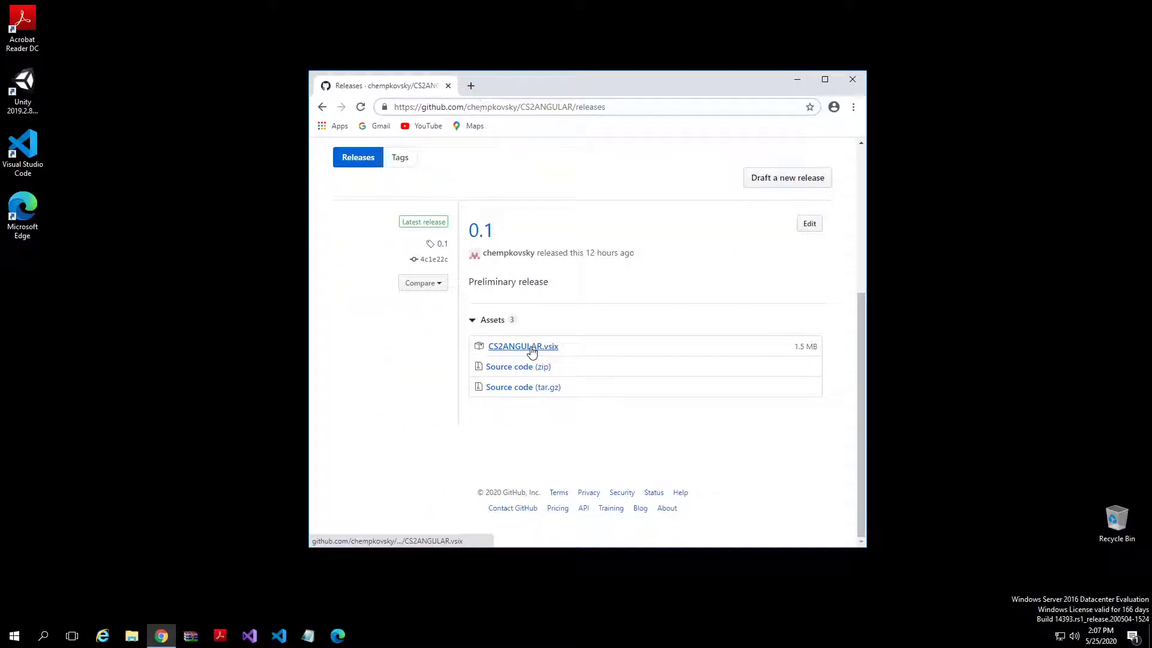
key("super+plus")
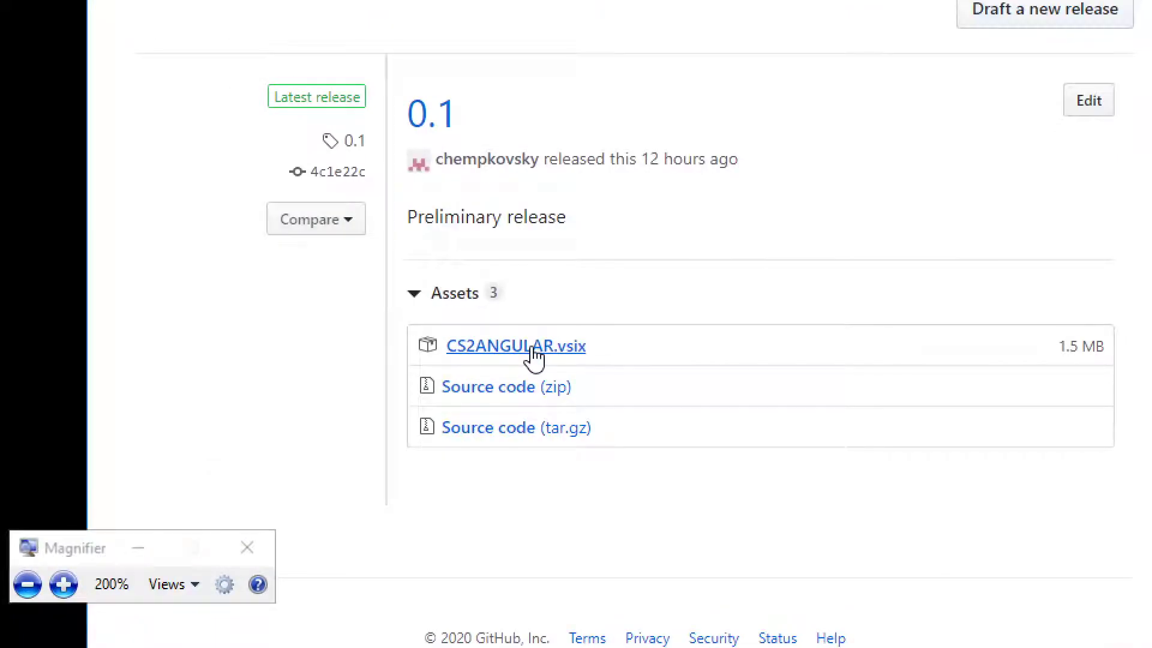
key("super+Escape")
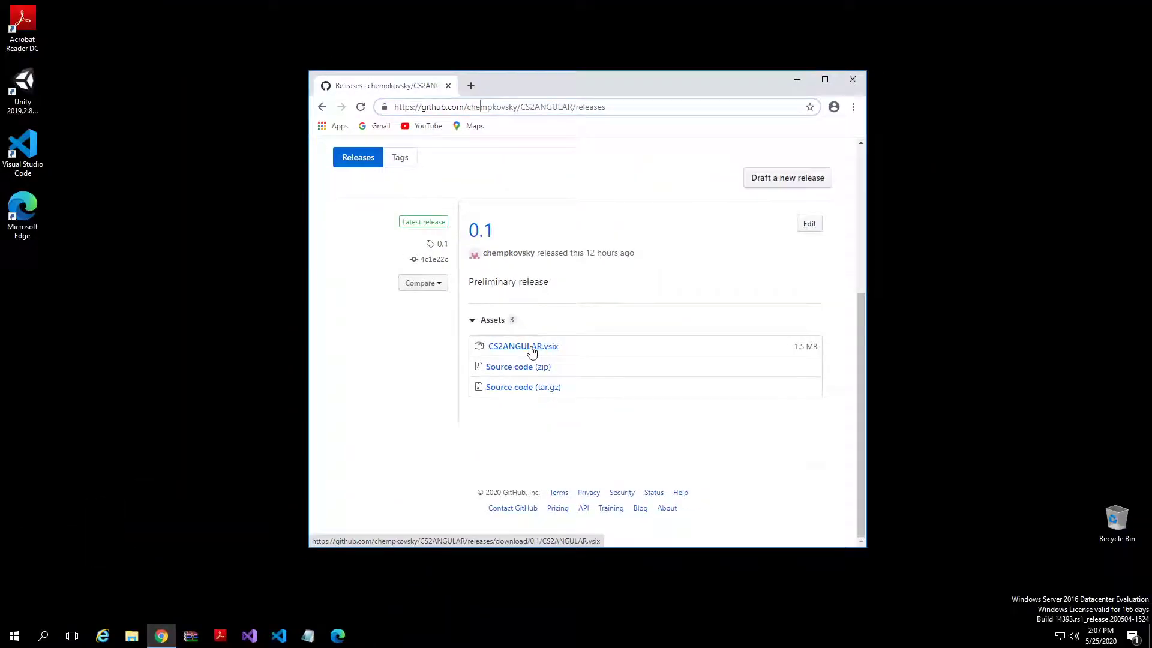
left_click(532, 352)
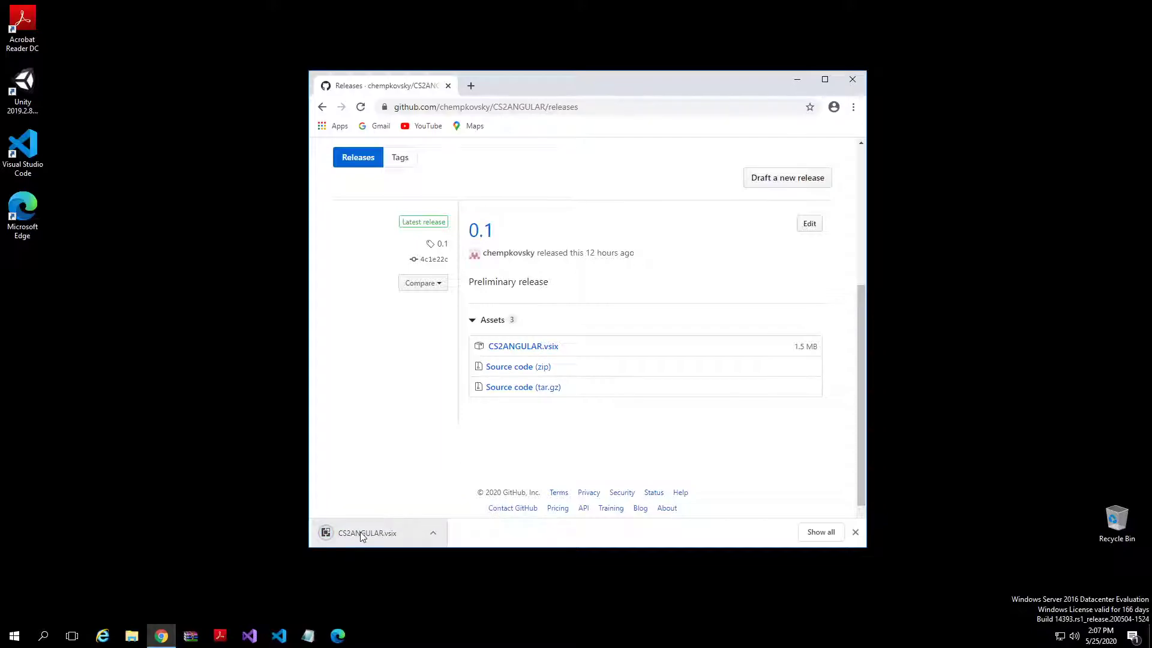
Open the downloaded CS2ANGULAR.vsix file to launch its installer, and close the browser window
key("super+plus")
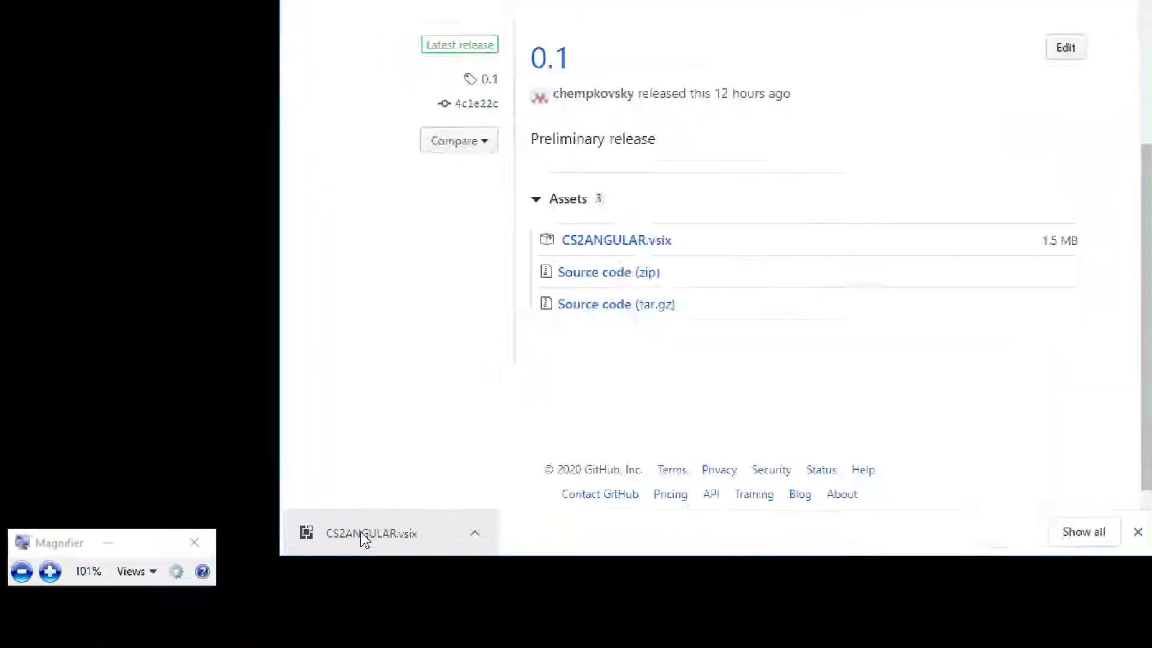
left_click(362, 532)
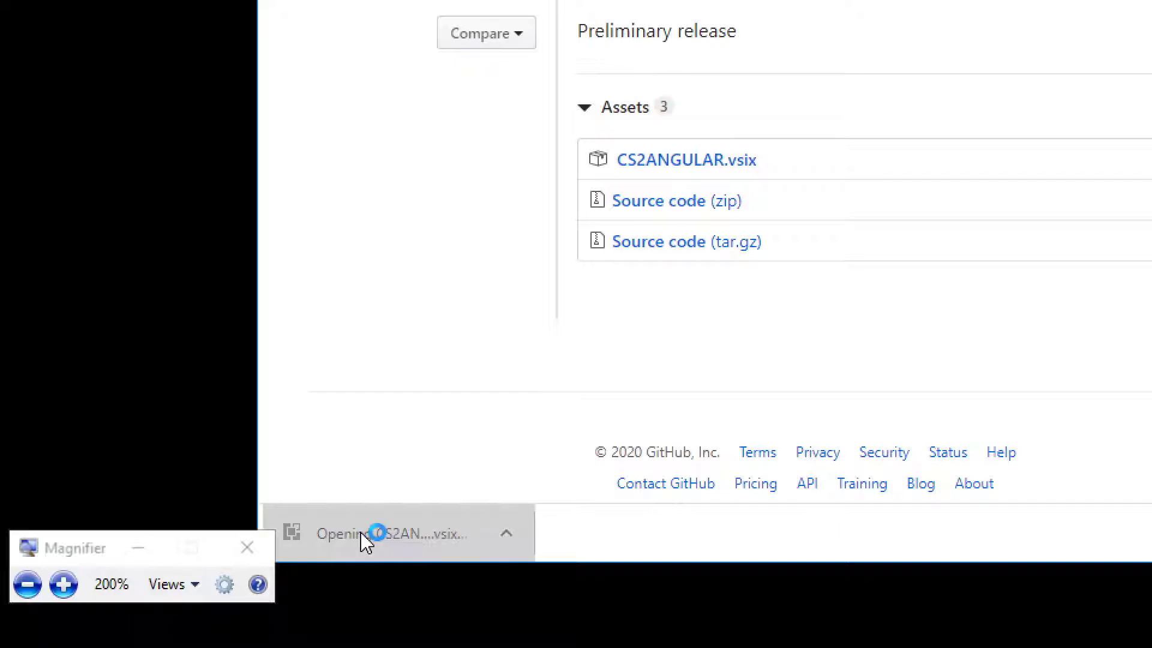
key("super+Escape")
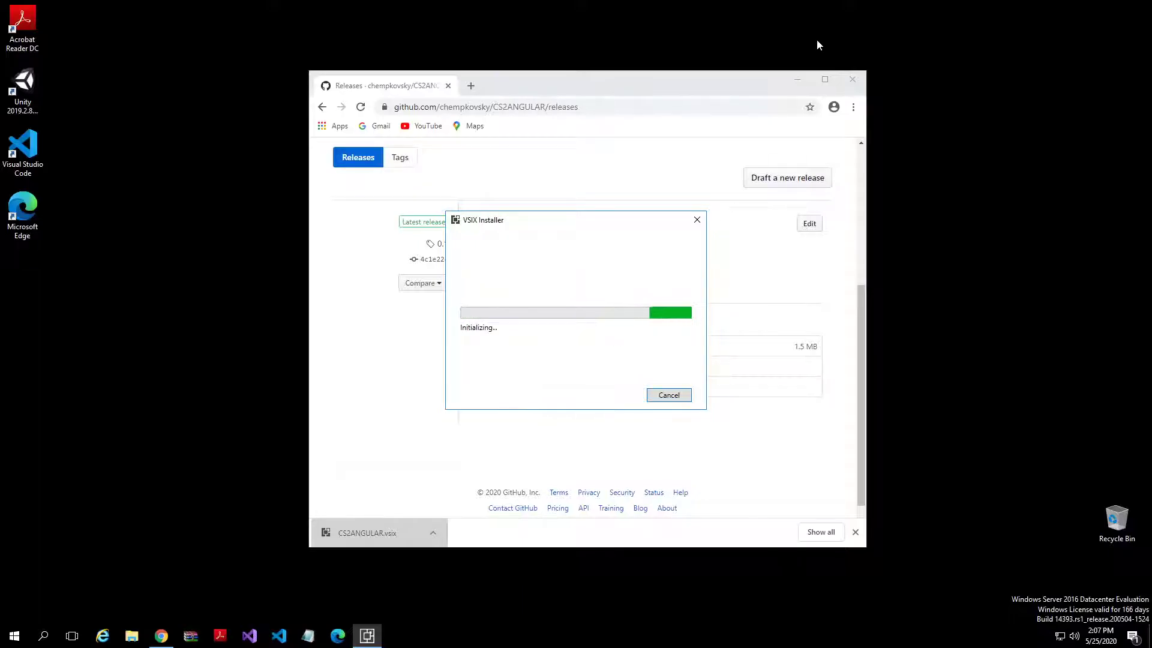
left_click(853, 79)
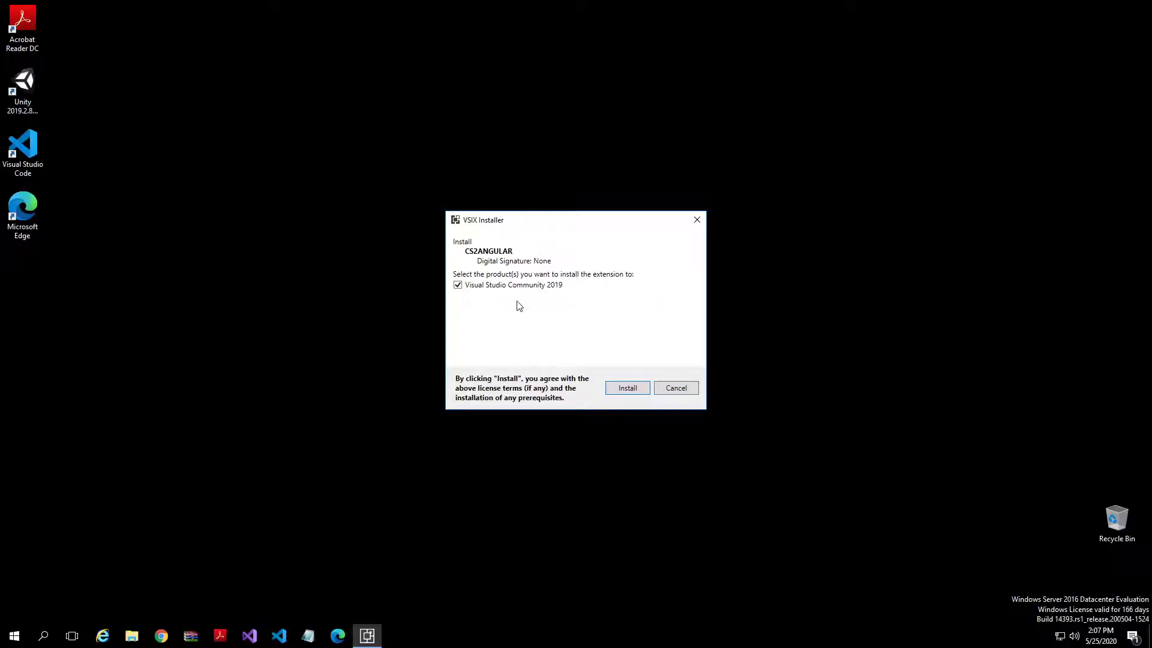
Install the CS2ANGULAR extension for Visual Studio Community 2019, ending the Visual Studio processes that block the installation
key("super+plus")
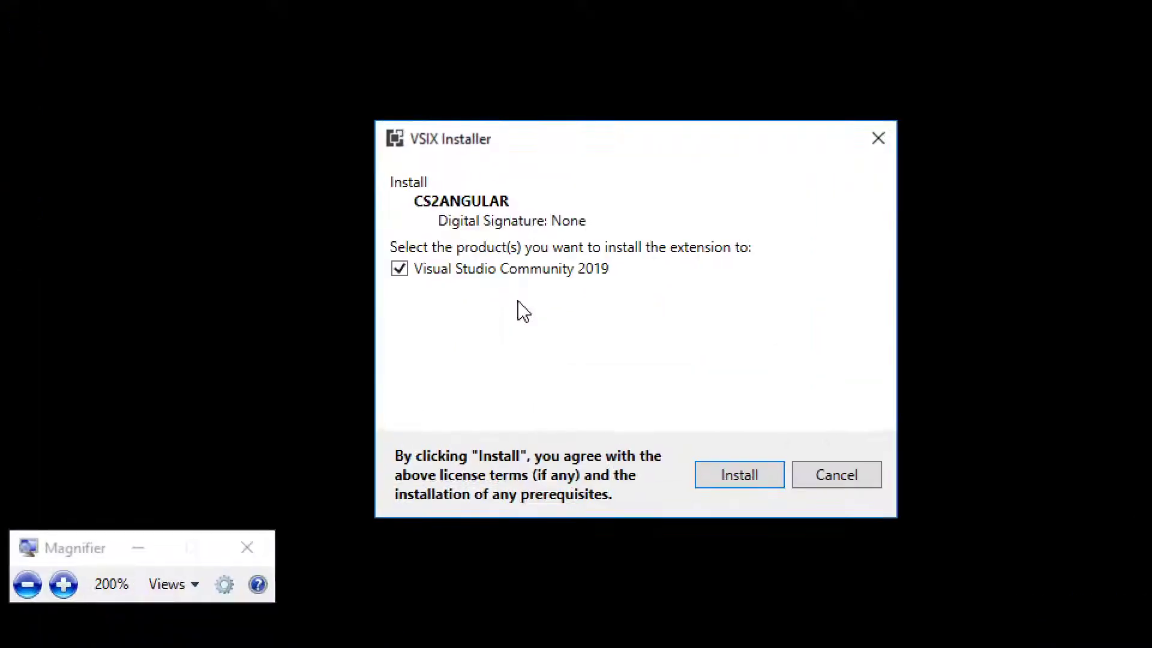
left_click(744, 475)
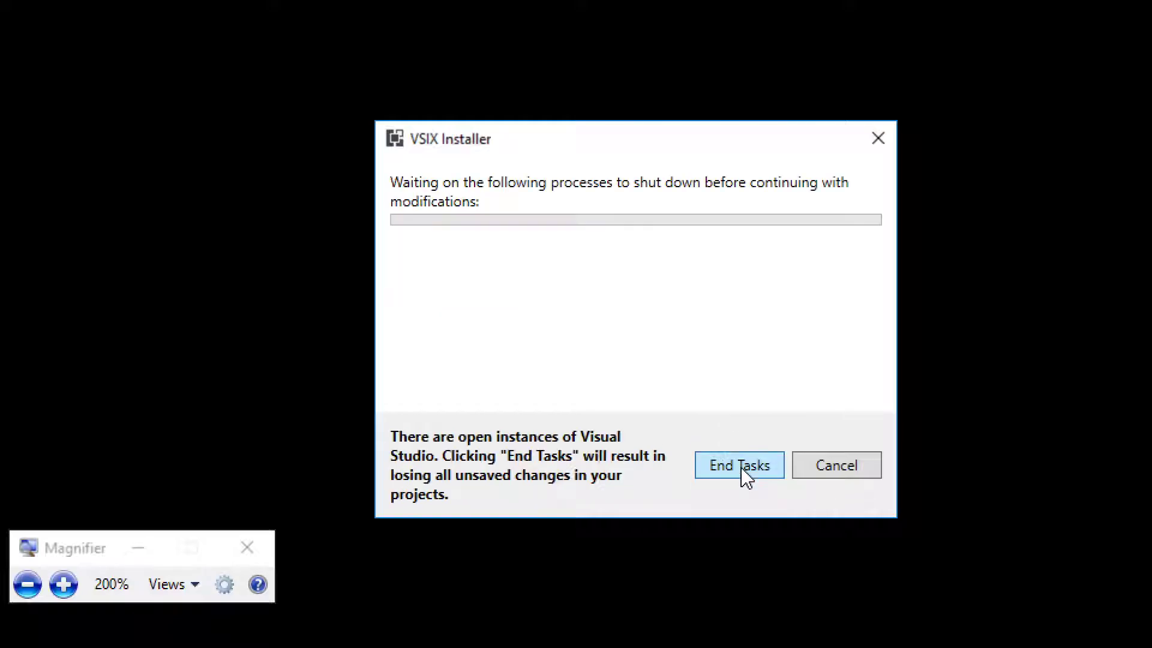
left_click(743, 473)
key("super+Escape")
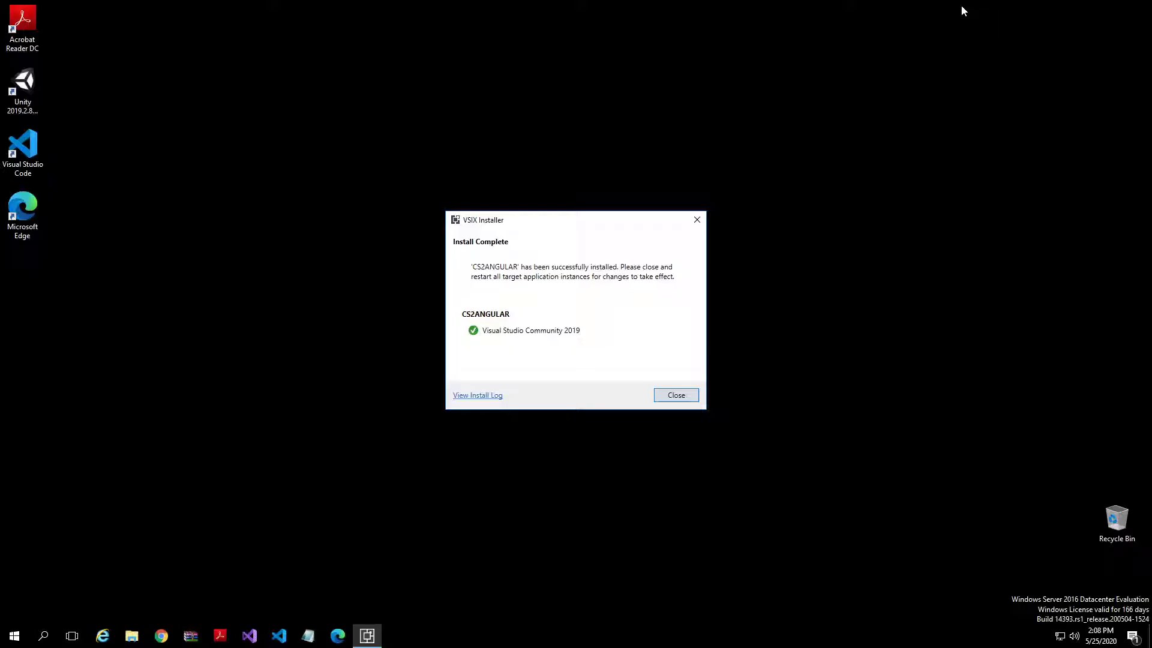
Close the finished installer and start Visual Studio 2019 without opening any code
left_click(677, 395)
left_click(250, 635)
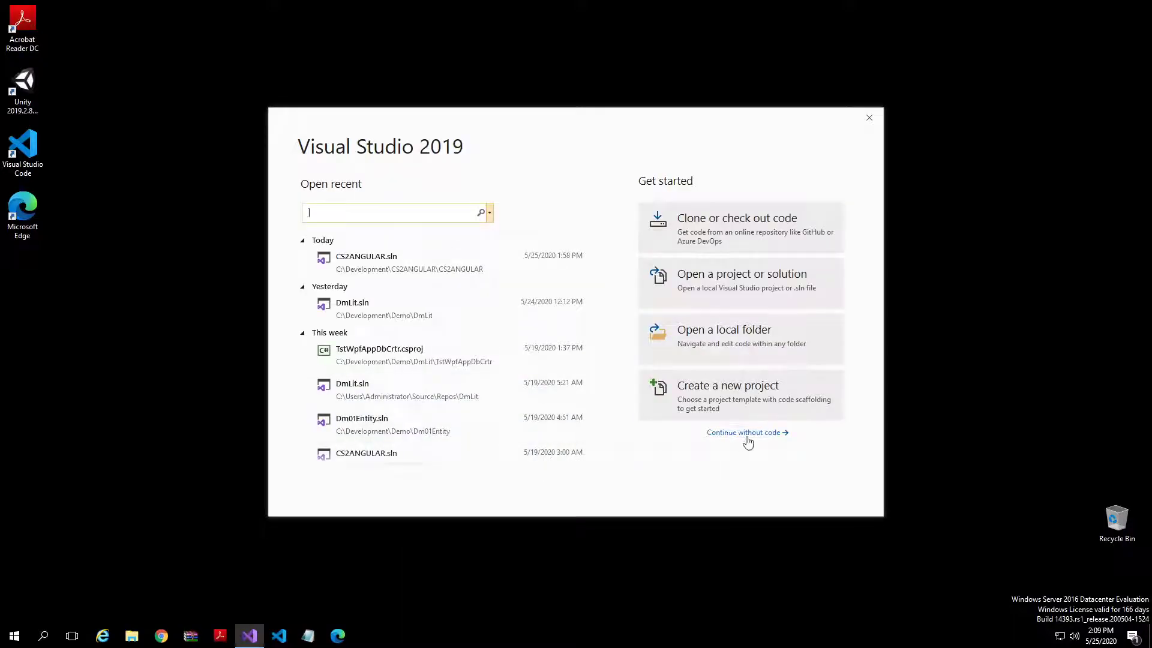
left_click(747, 435)
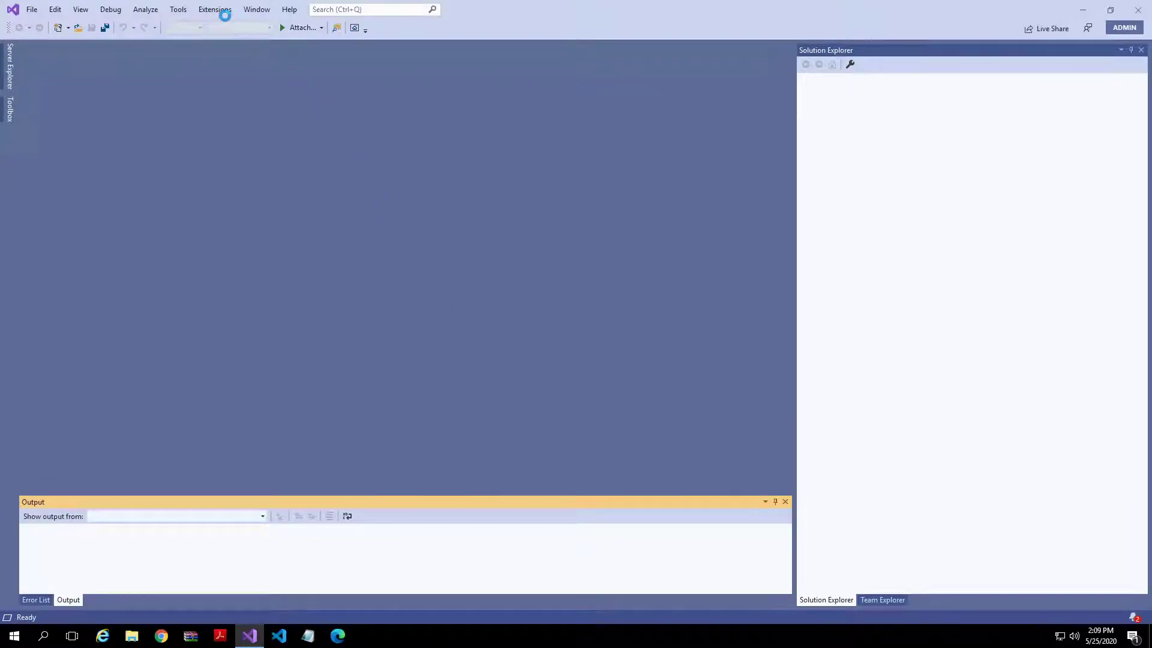
left_click(200, 9)
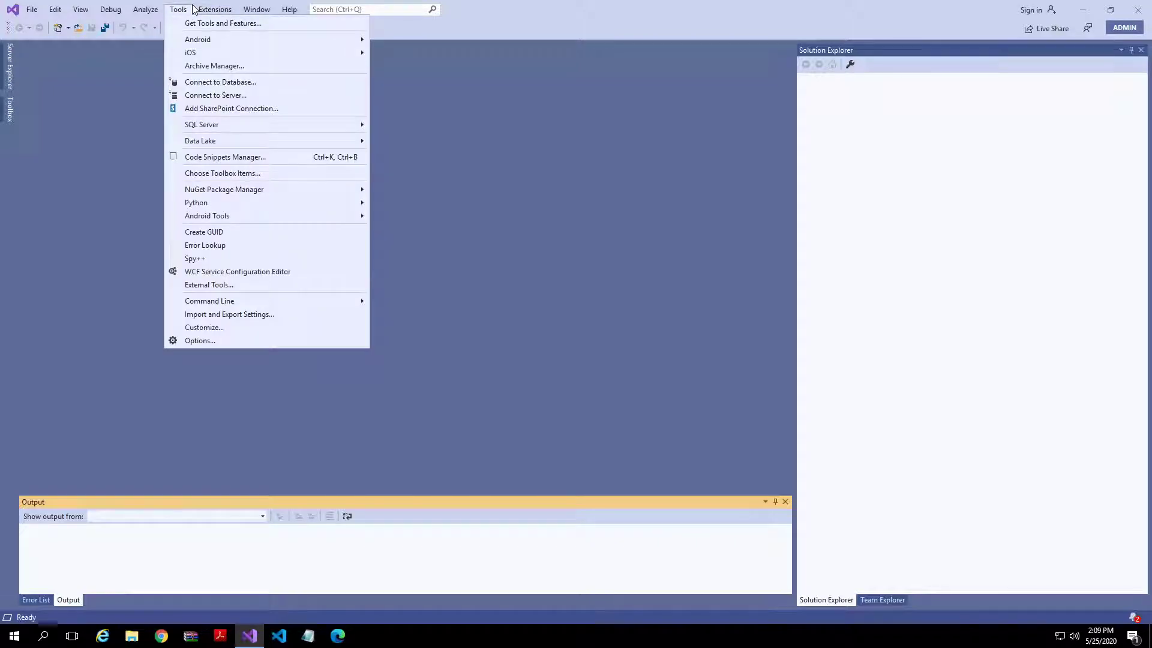
key("super")
key("Escape")
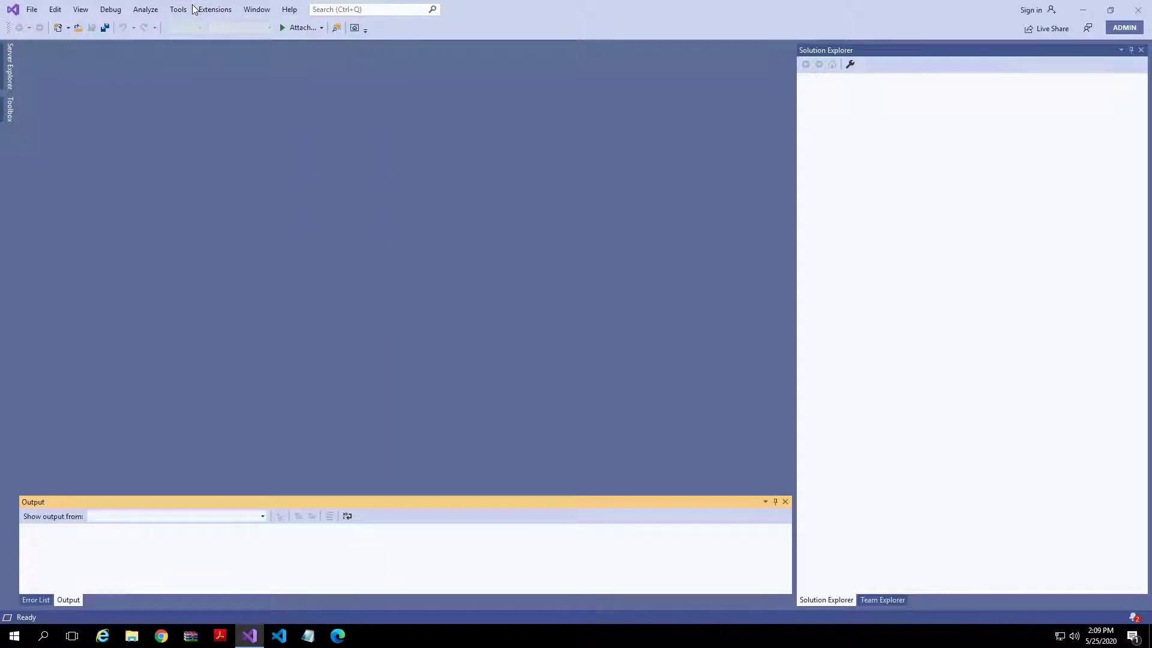
Open the extension manager and display the installed extensions
left_click(213, 10)
key("super+plus")
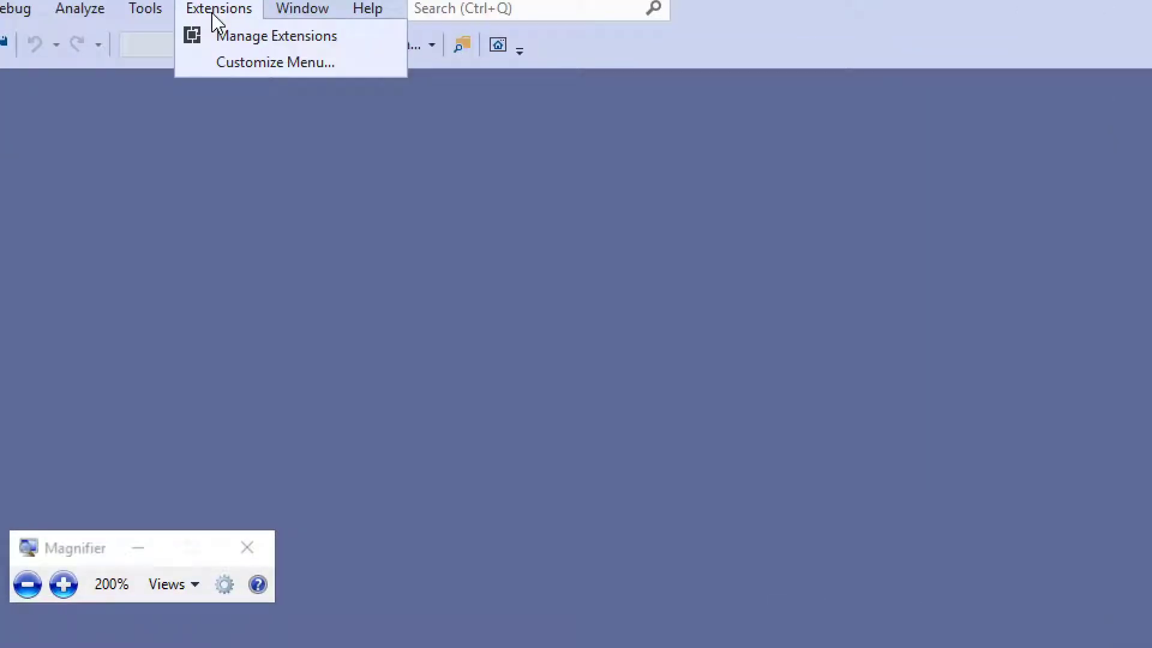
left_click(237, 37)
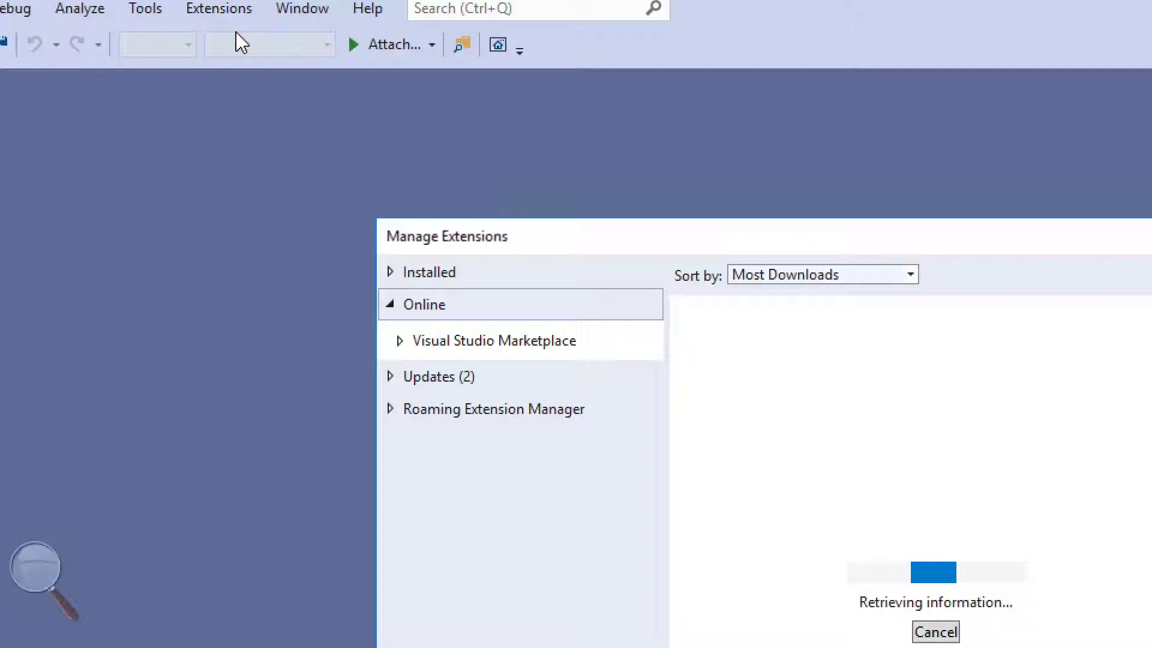
key("super+Escape")
left_click(320, 142)
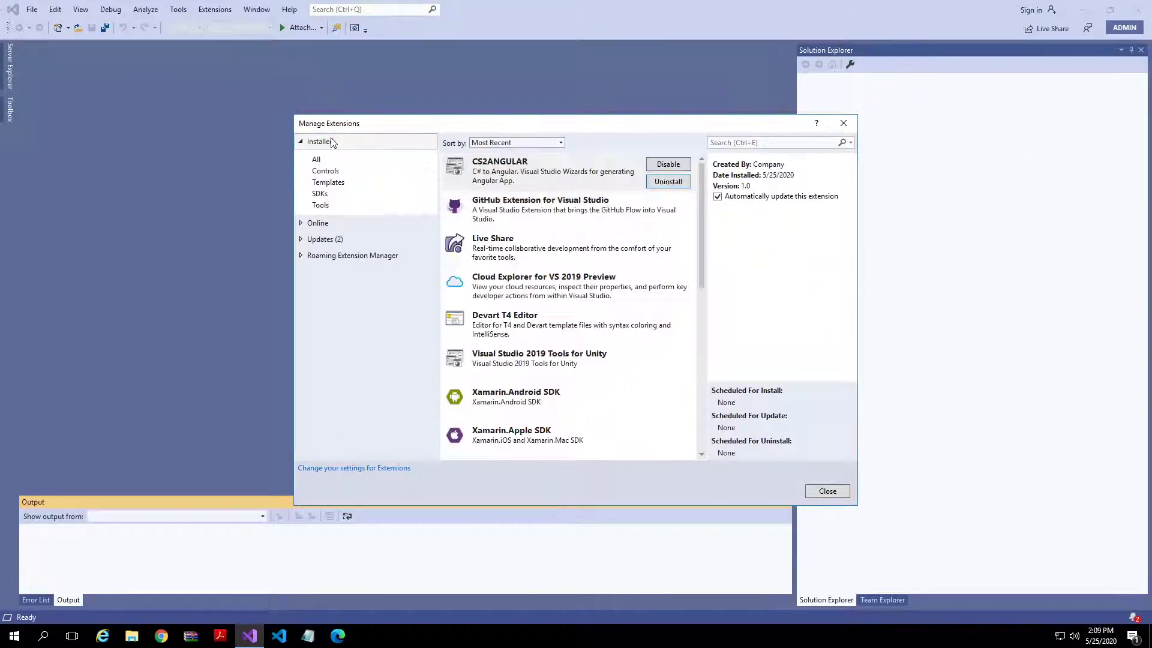
Schedule the CS2ANGULAR extension for uninstall and close the extension manager
left_click(559, 182)
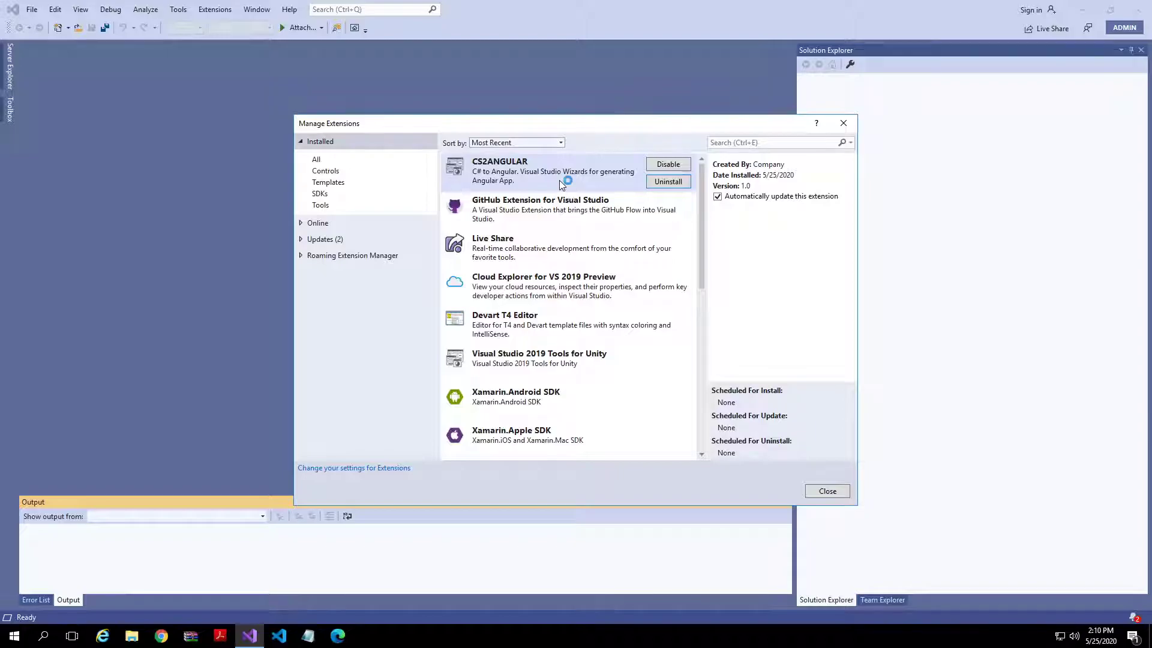
key("super+plus")
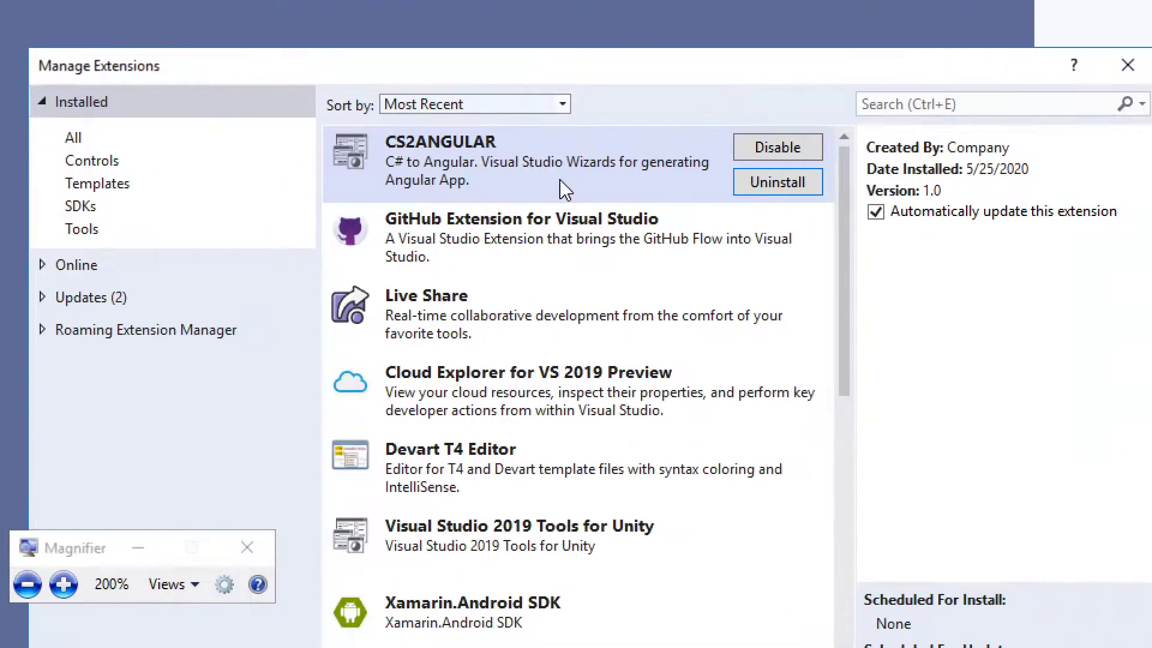
left_click(772, 193)
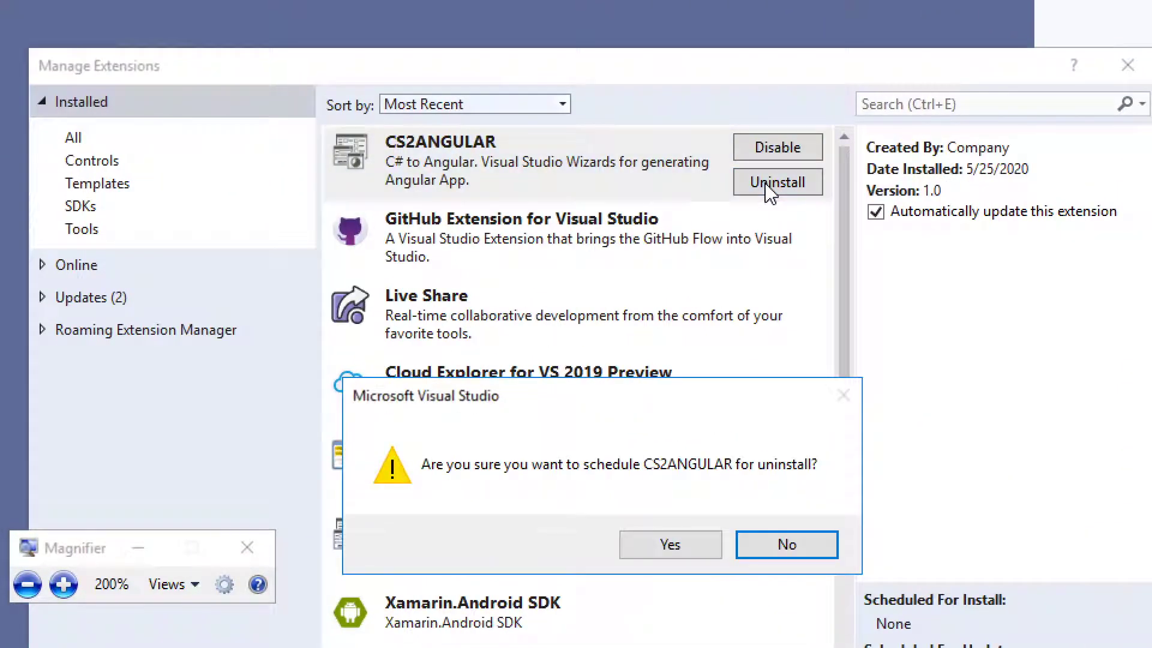
left_click(668, 549)
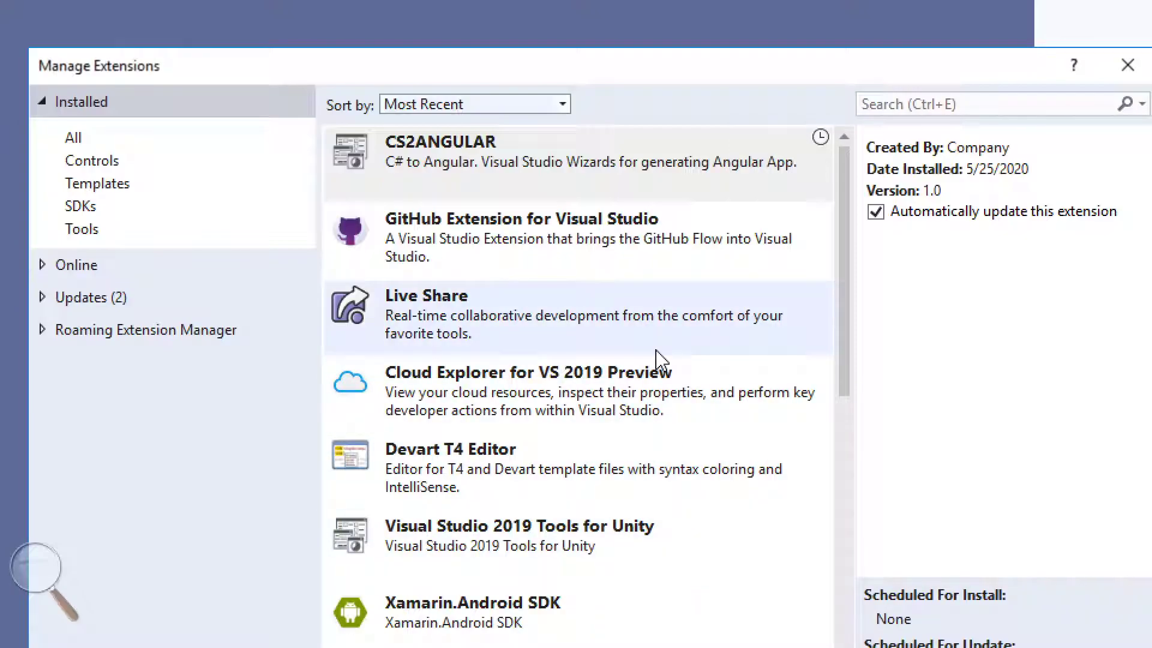
key("Escape")
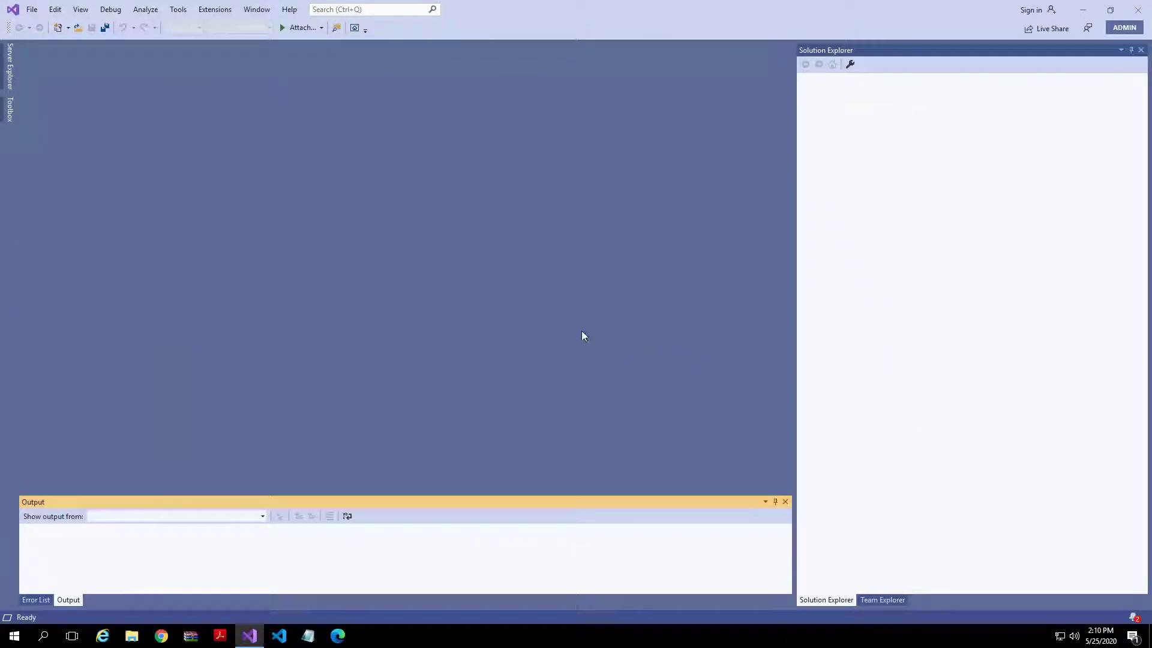
Reopen the extension manager, check the scheduled changes for the installed CS2ANGULAR extension, and close it again
left_click(214, 9)
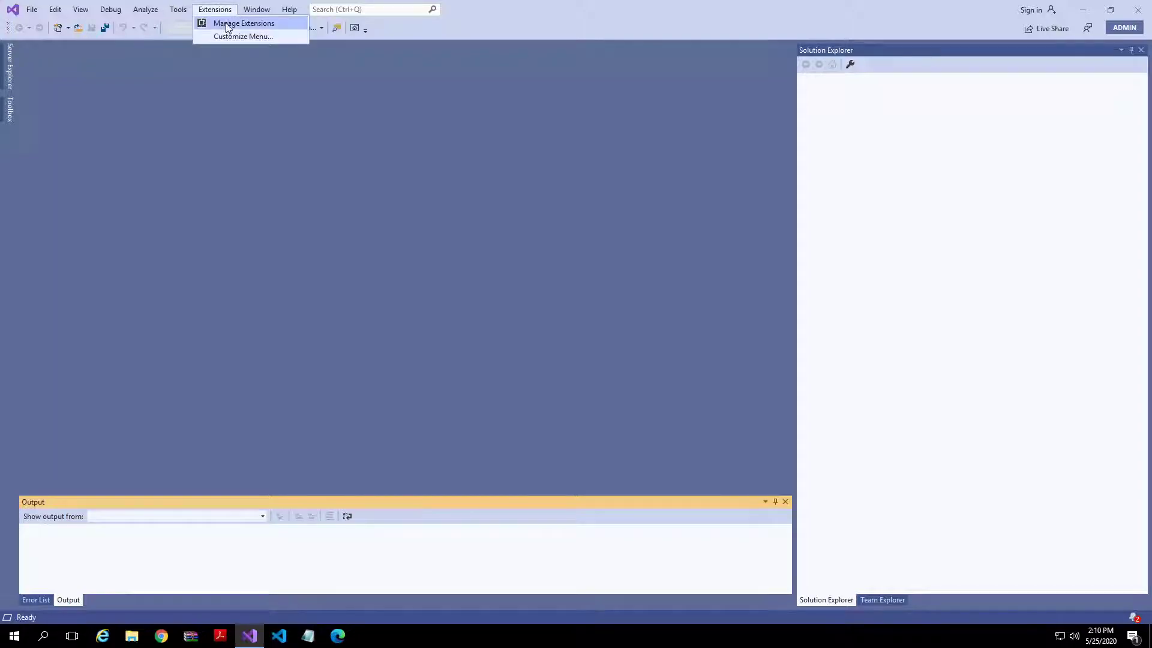
left_click(228, 23)
left_click(332, 142)
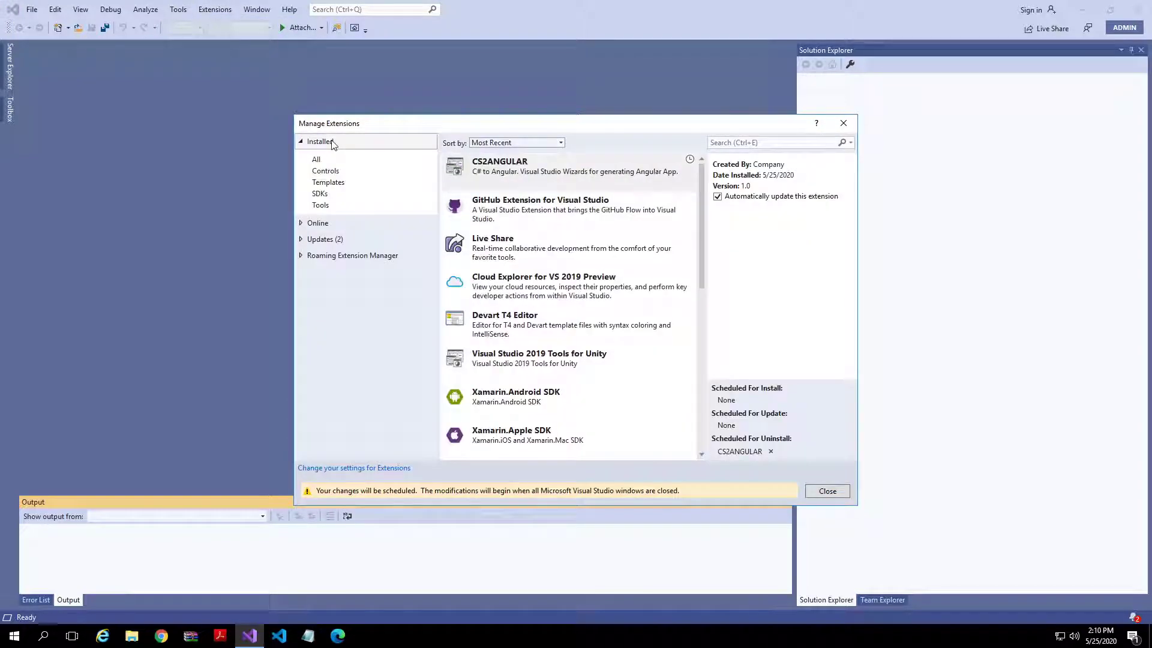
left_click(542, 178)
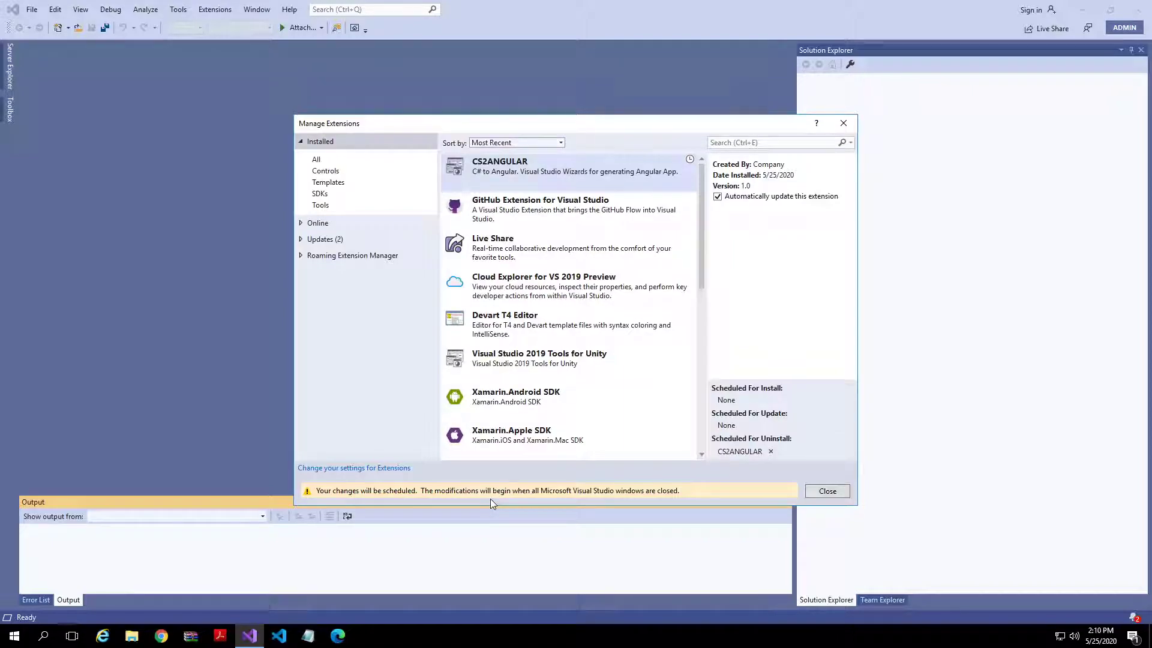
key("super+plus")
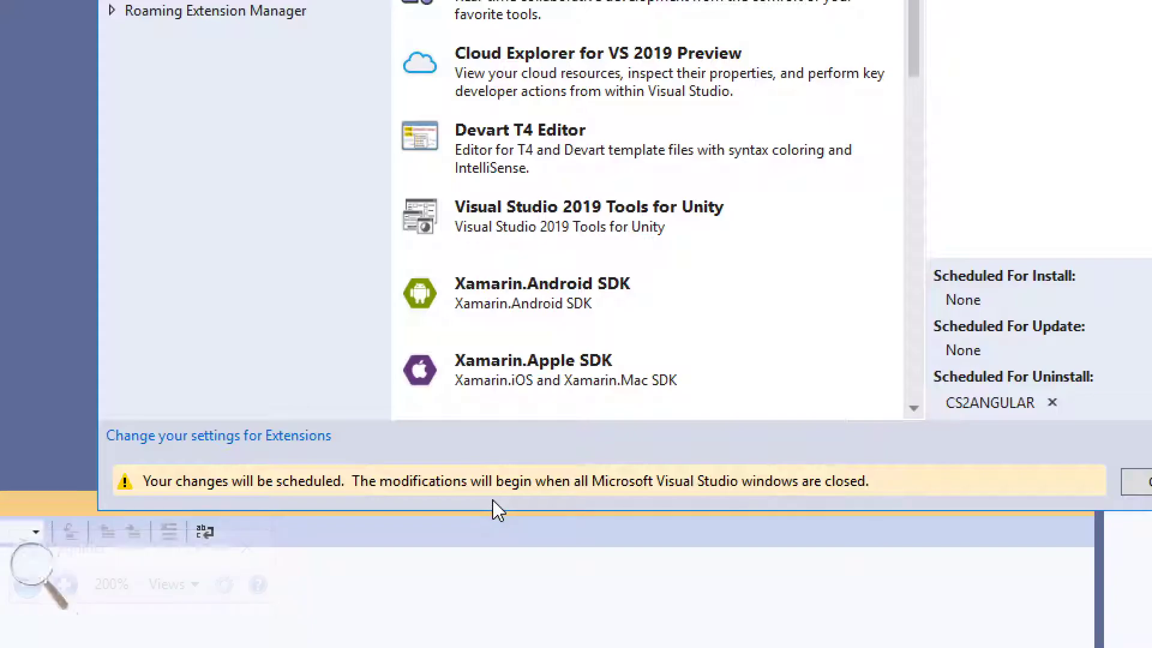
key("super+Escape")
left_click(831, 499)
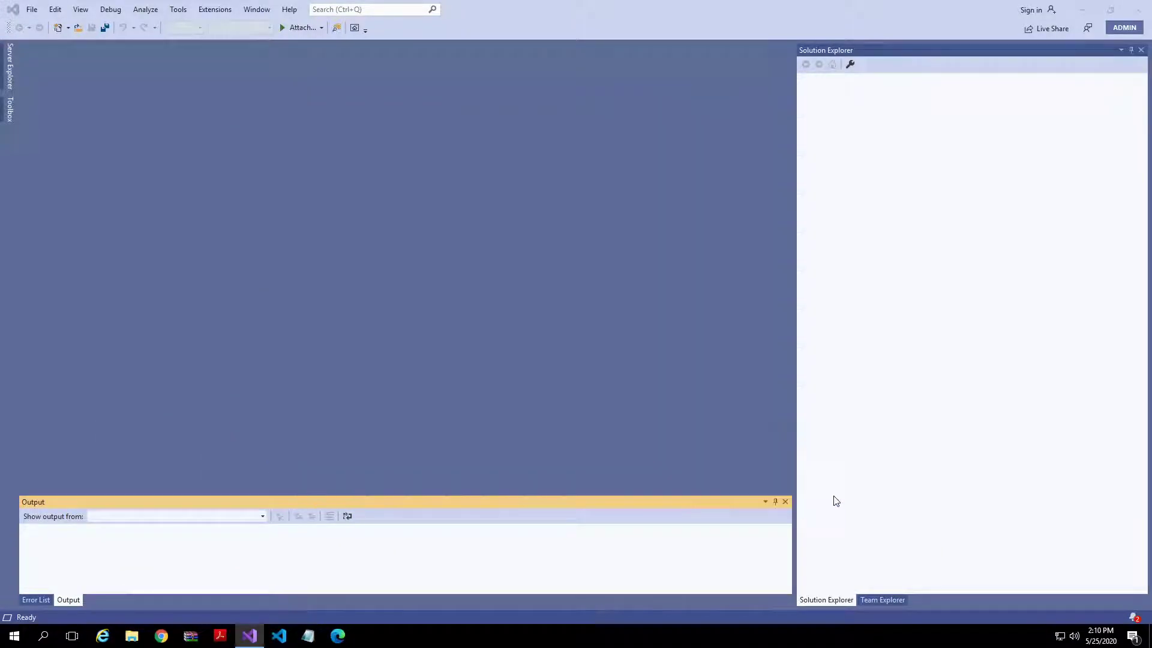
Close Visual Studio and run the scheduled modification that uninstalls CS2ANGULAR
left_click(1142, 11)
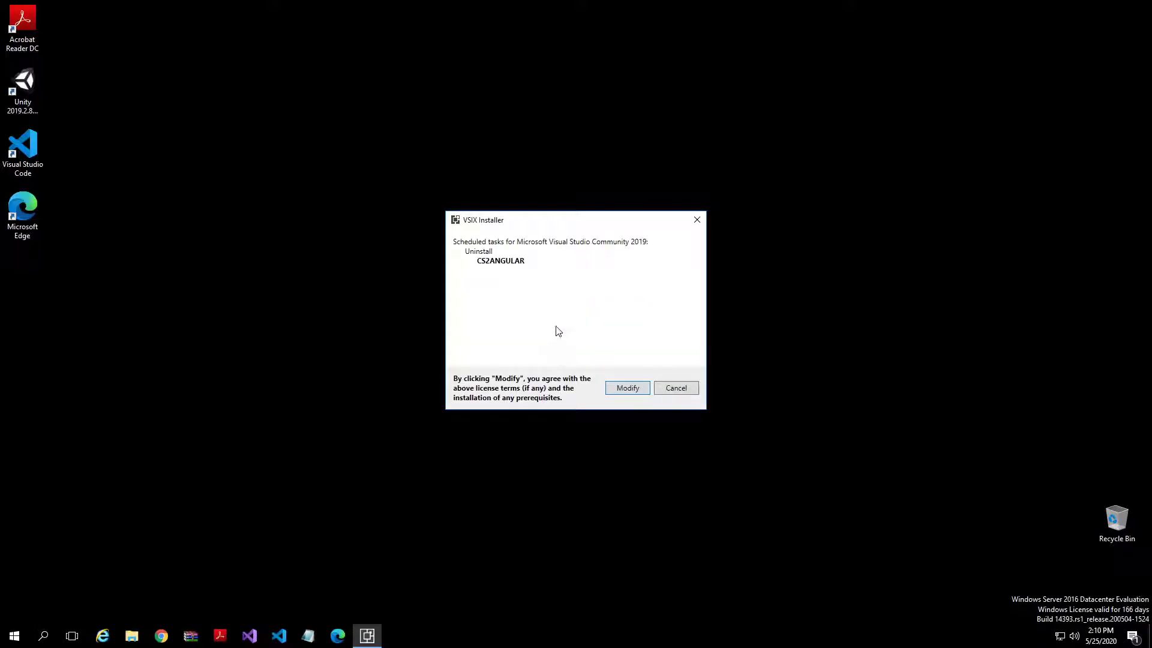
key("super+plus")
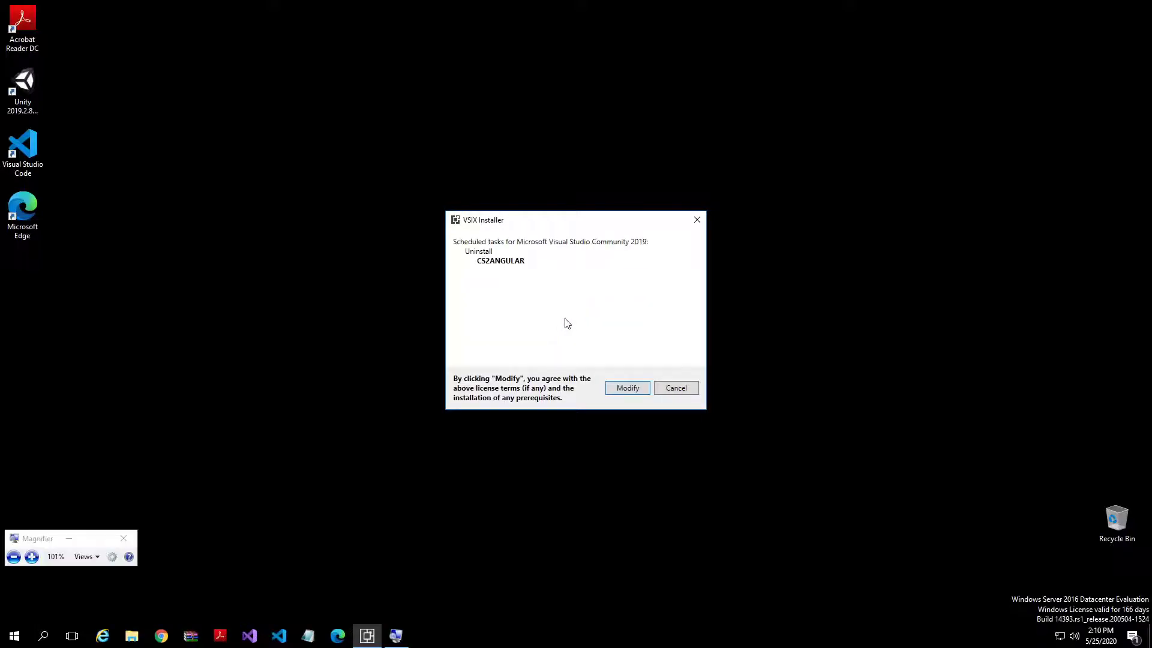
left_click(688, 461)
left_click(688, 460)
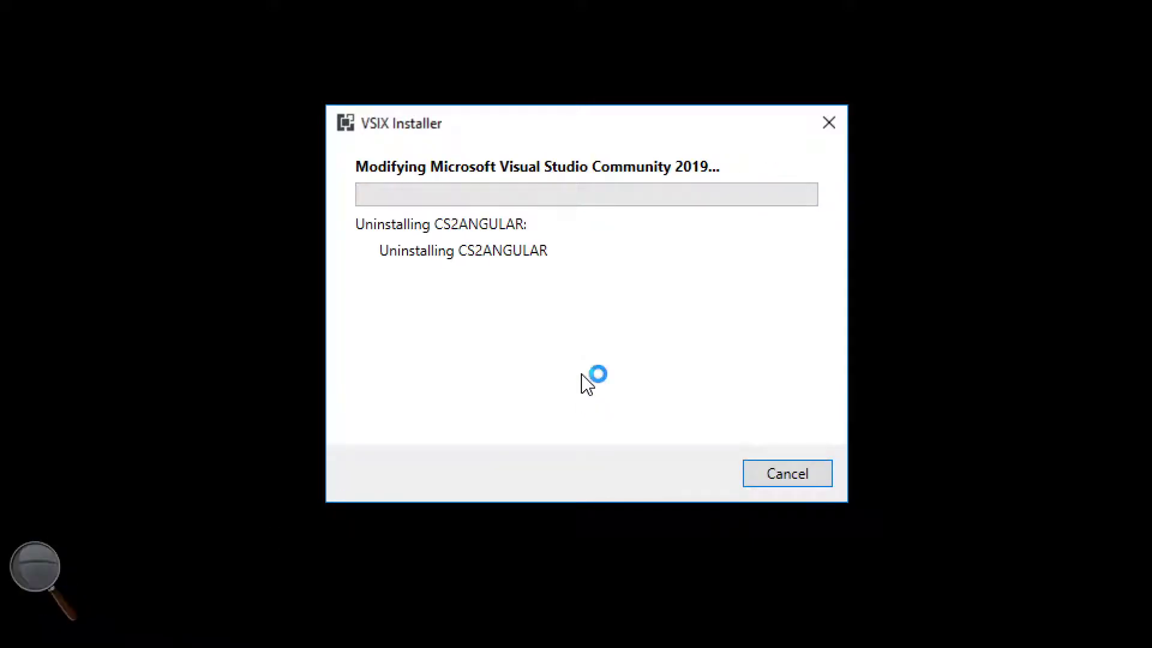
key("super+Escape")
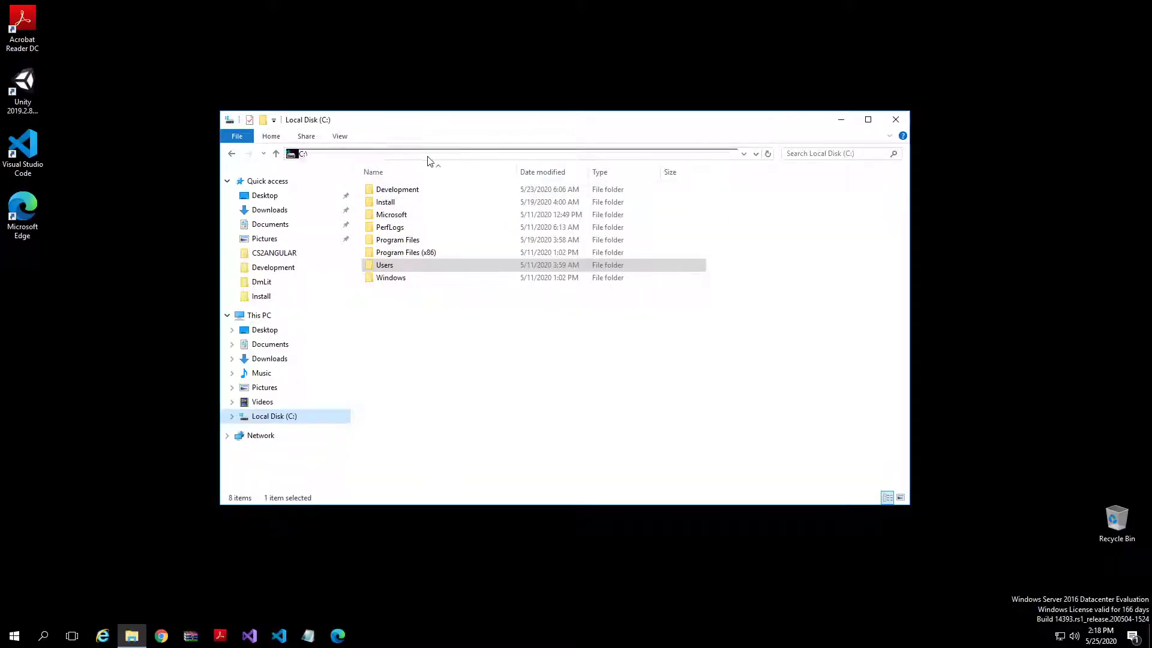
Go to %AppData% in File Explorer and move up from Roaming to the AppData folder
left_click(429, 154)
type("%AppData%")
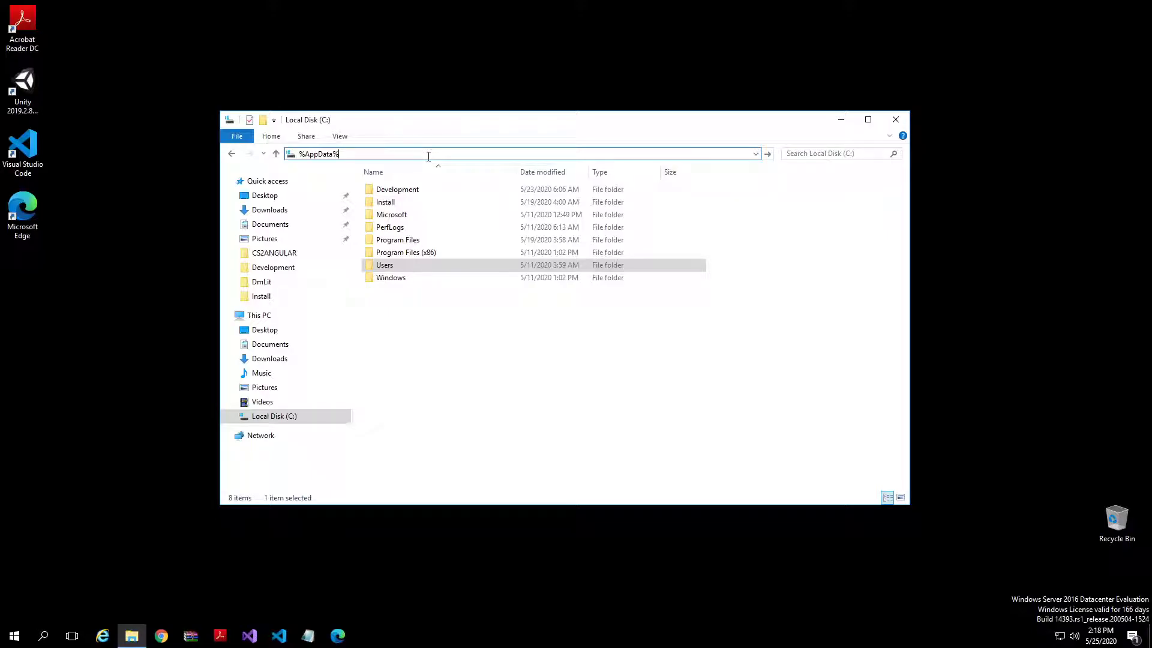
key("super+plus")
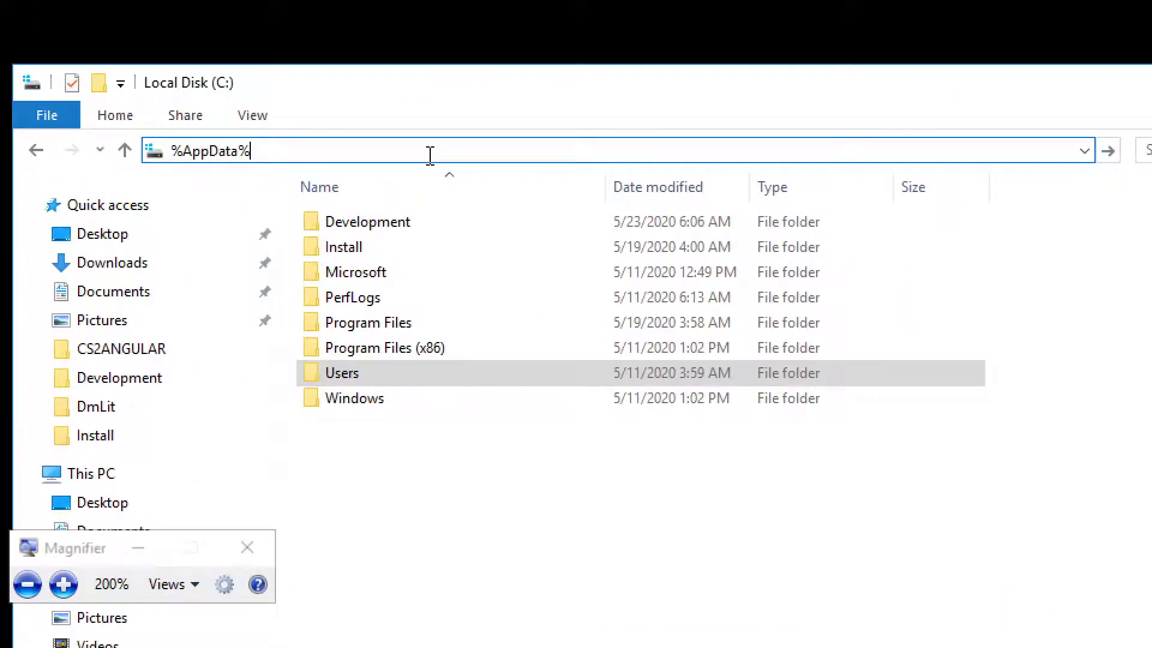
key("Return")
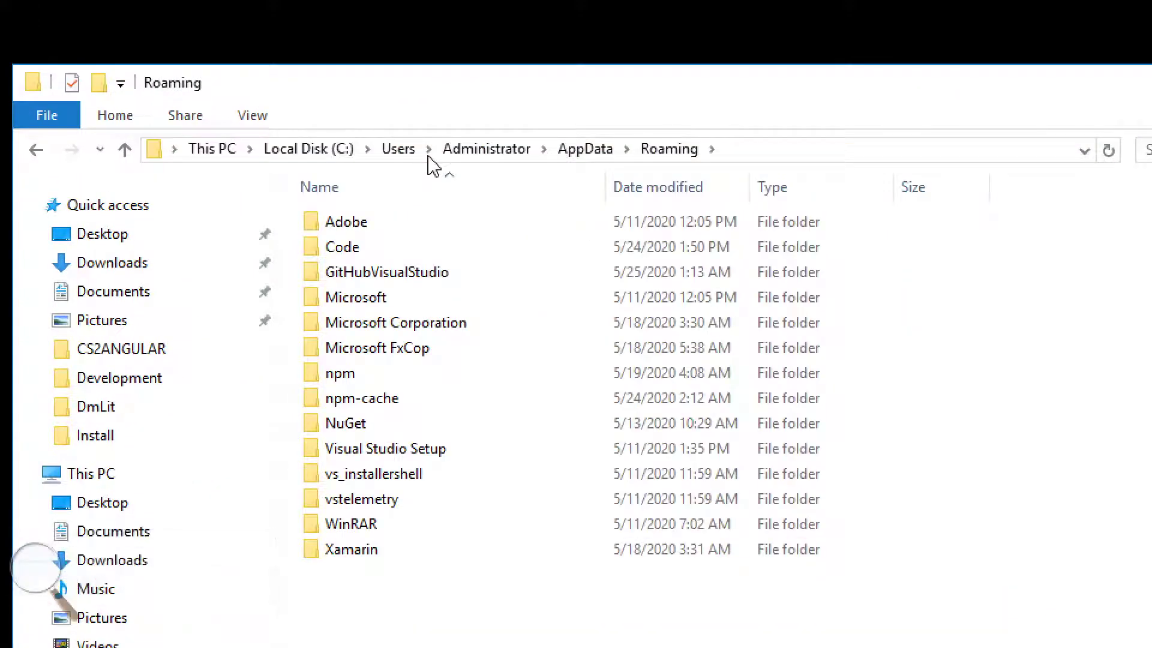
key("super+Escape")
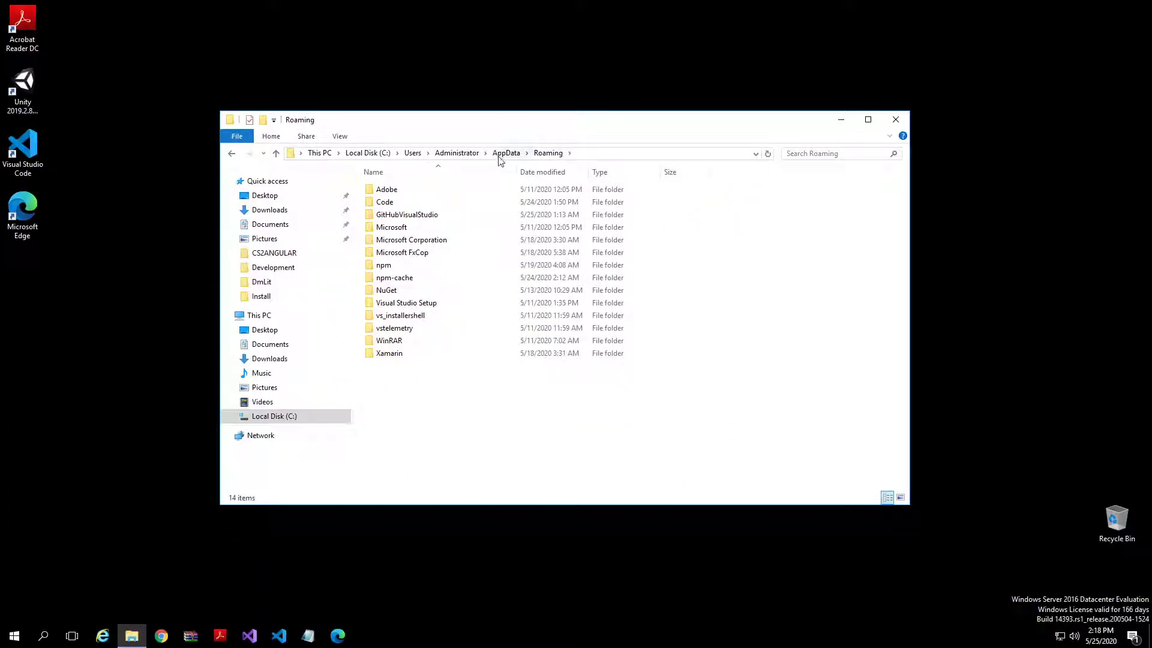
left_click(507, 154)
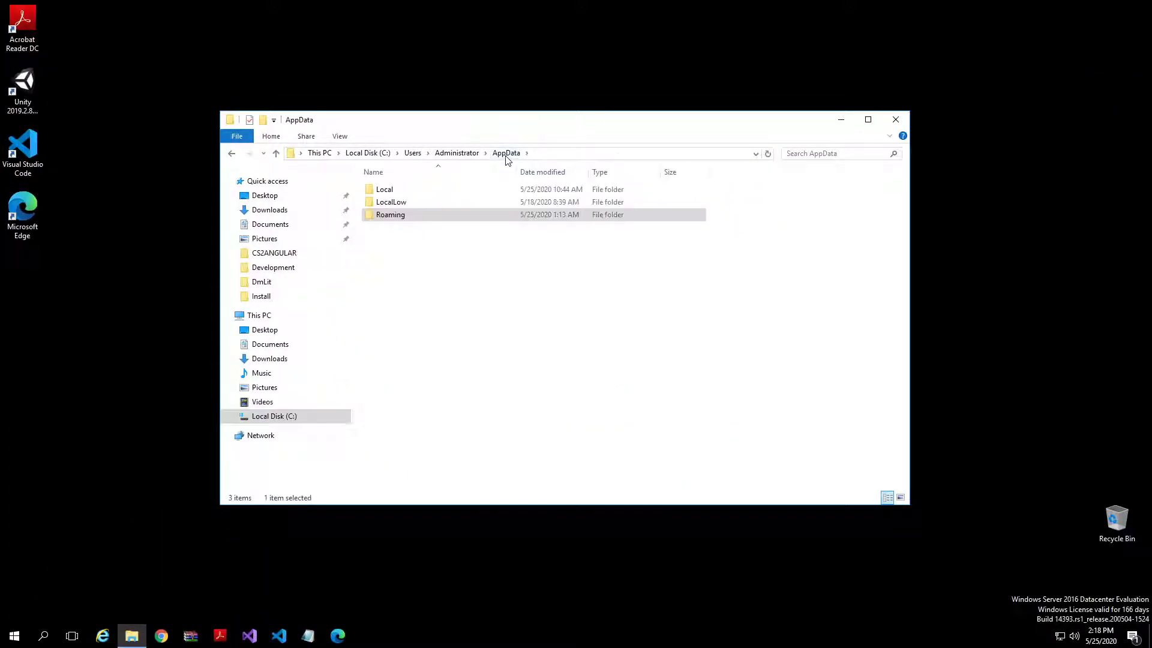
Navigate from AppData through Local, Microsoft, VisualStudio and 16.0_5e517fbc into the Extensions folder
left_click(392, 193)
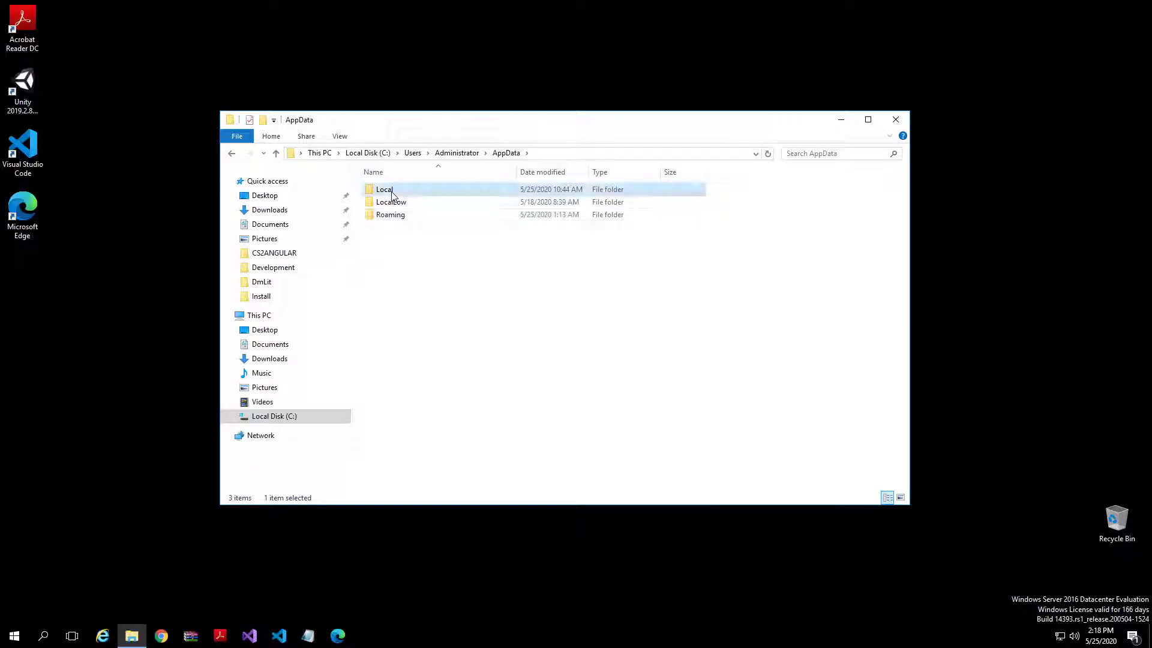
key("super+plus")
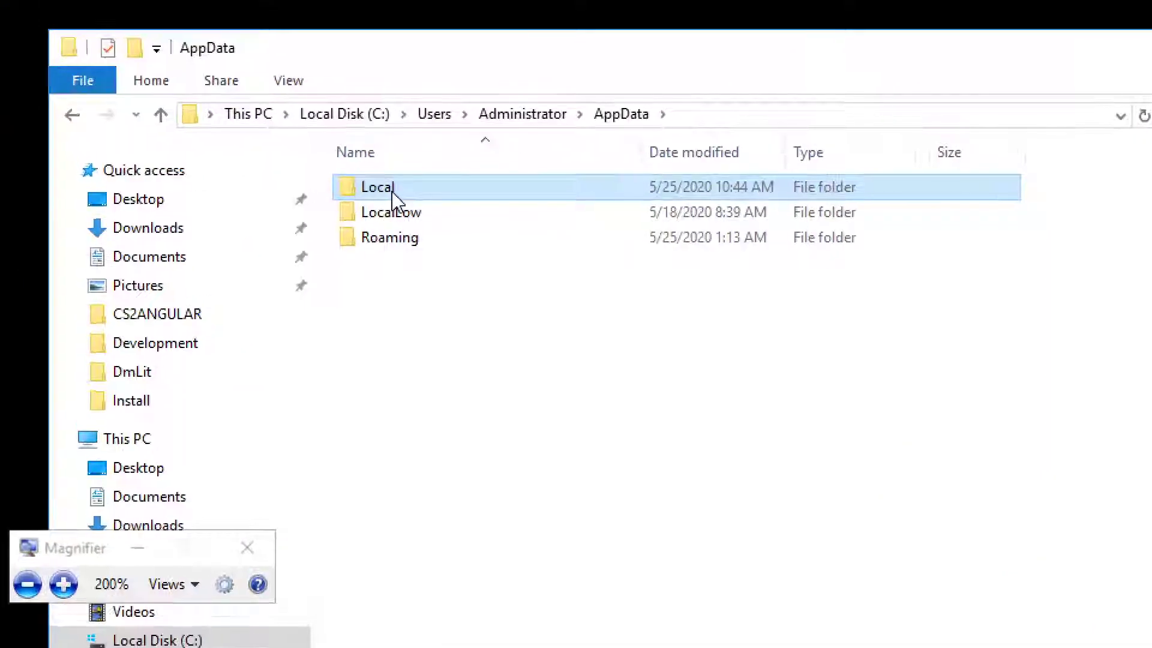
double_click(390, 191)
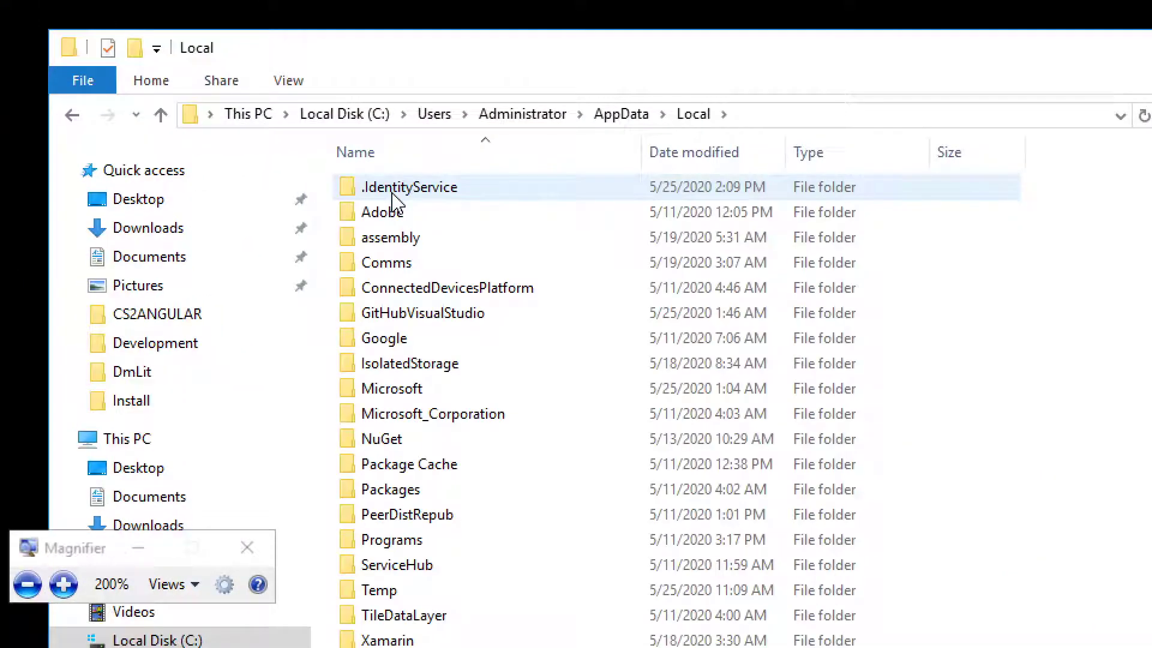
double_click(407, 389)
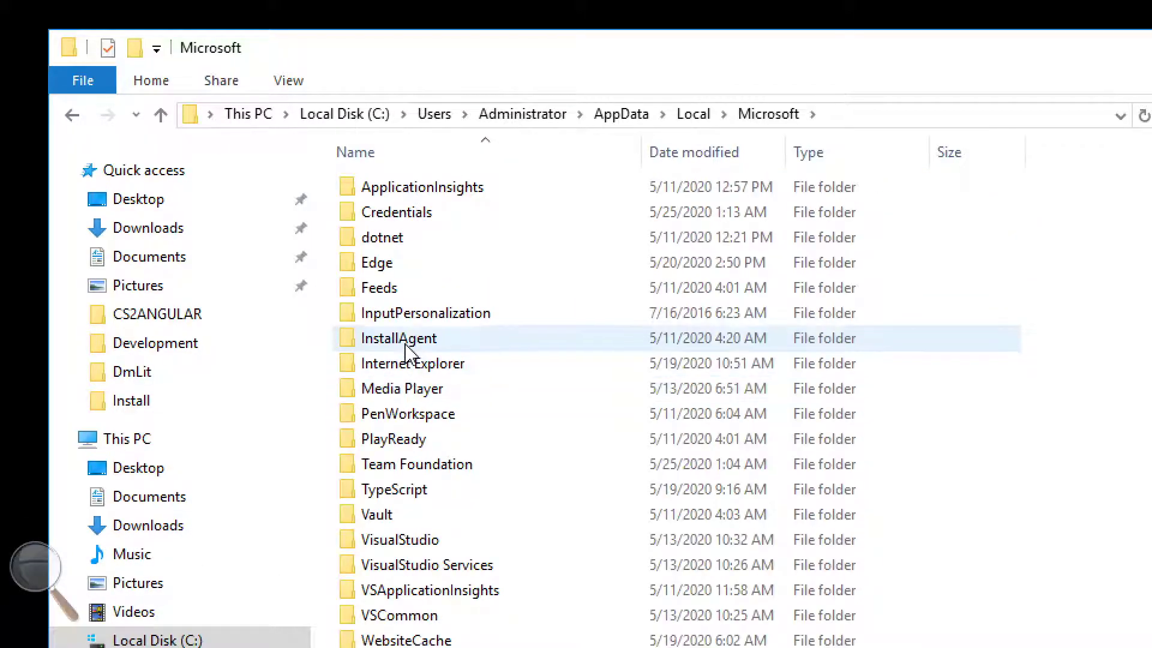
double_click(408, 539)
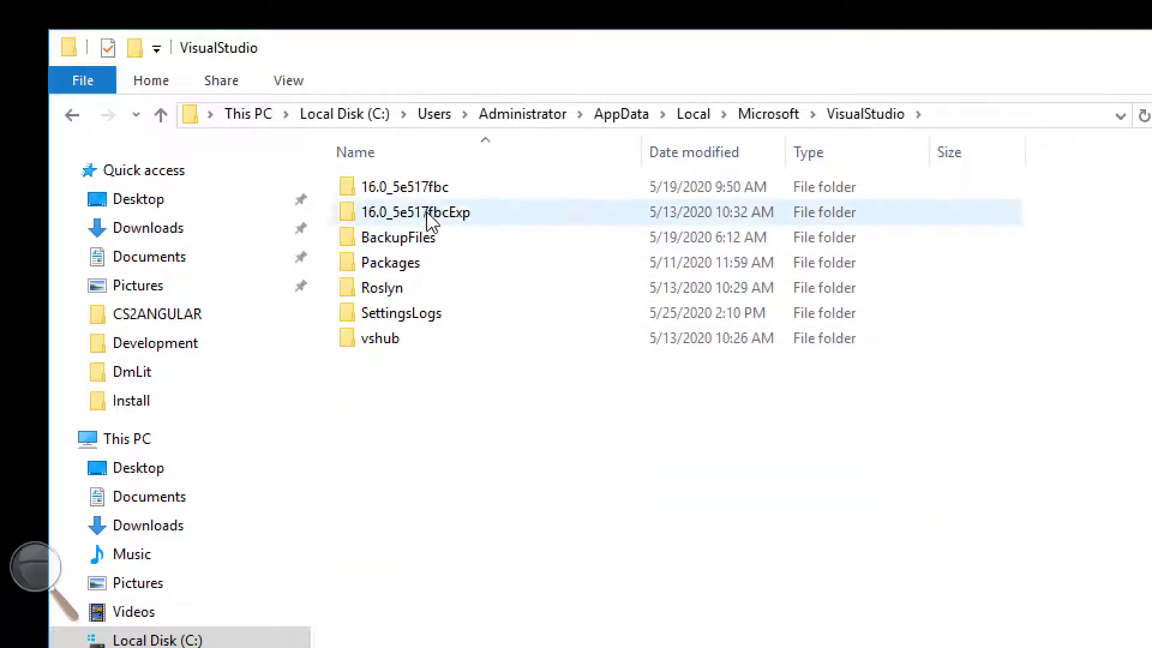
double_click(401, 189)
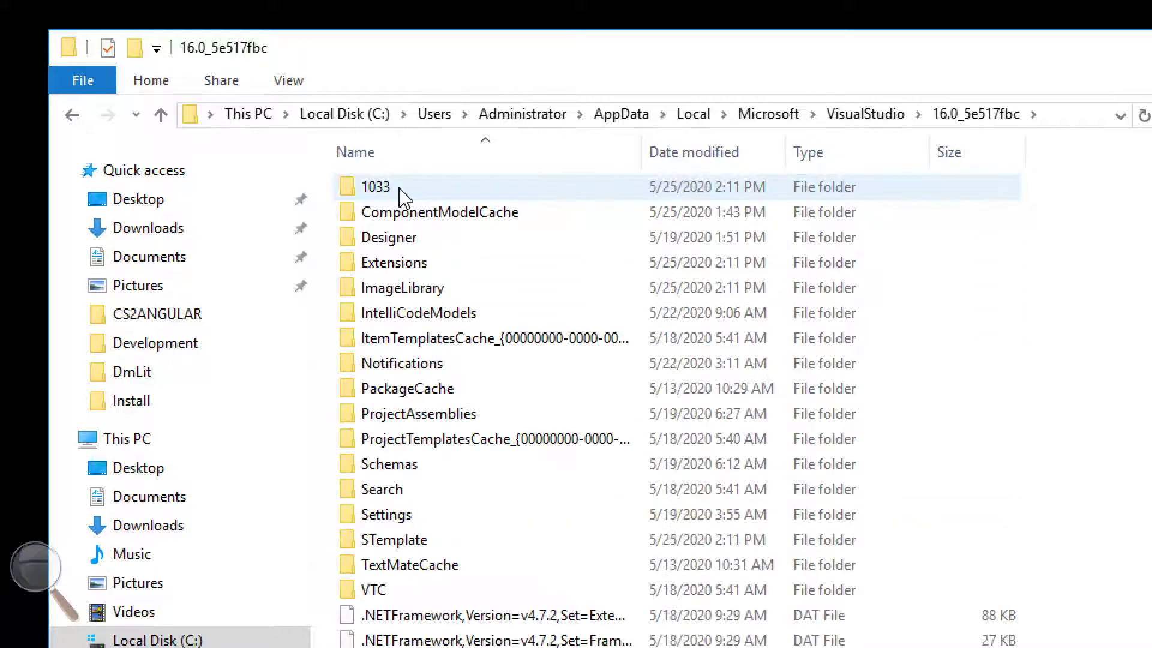
double_click(401, 267)
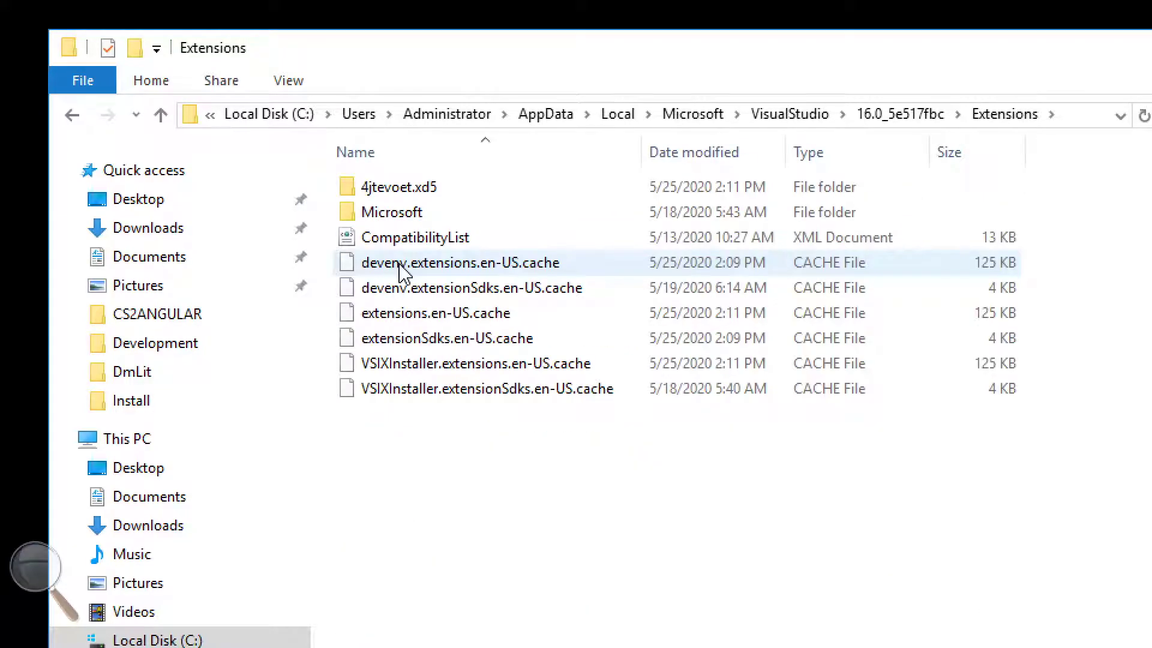
Open the Templates folder inside the 4jtevoet.xd5 extension folder
left_click(403, 189)
double_click(402, 189)
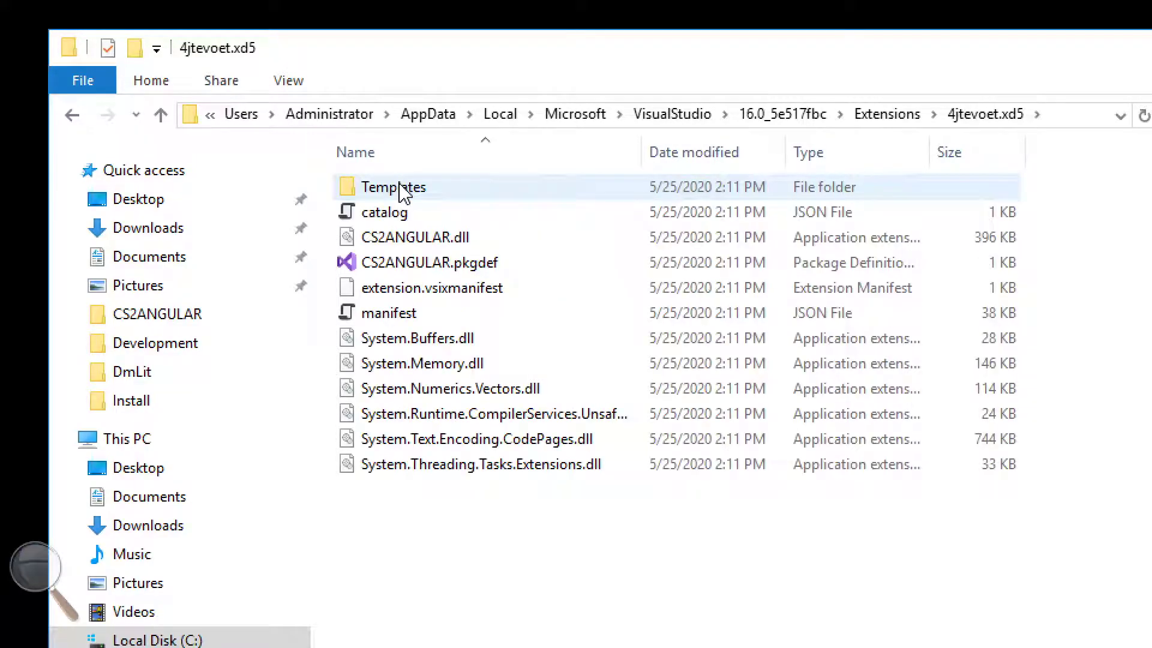
double_click(402, 190)
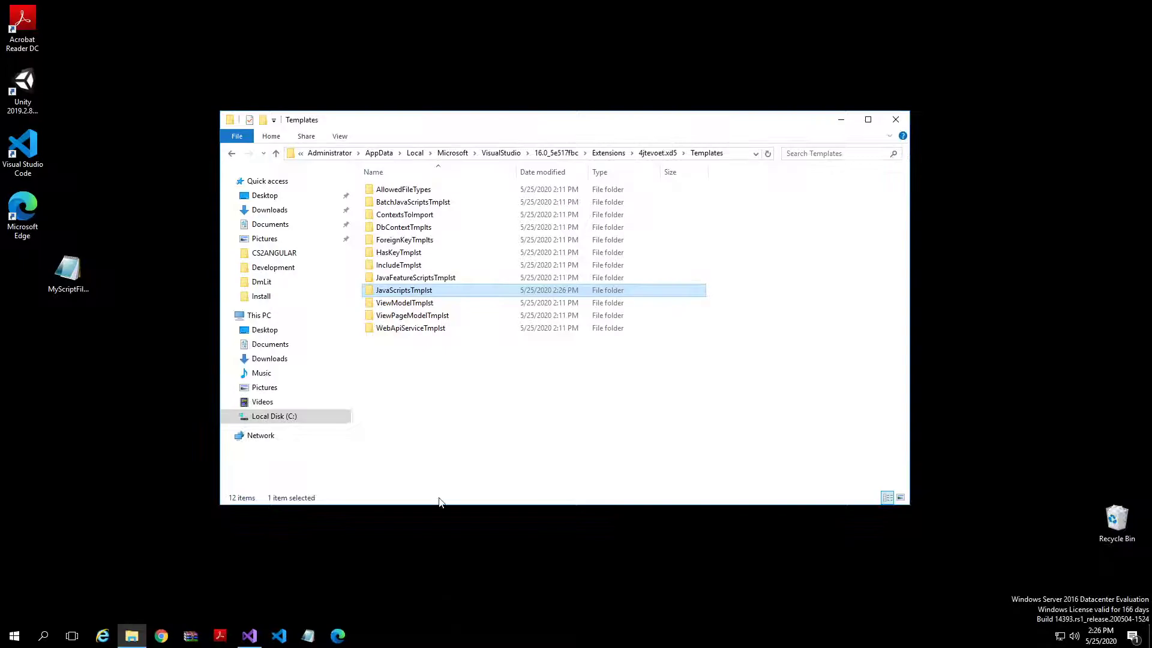
Open the JavaScriptsTmplst folder within Templates
left_click(414, 278)
left_click(407, 291)
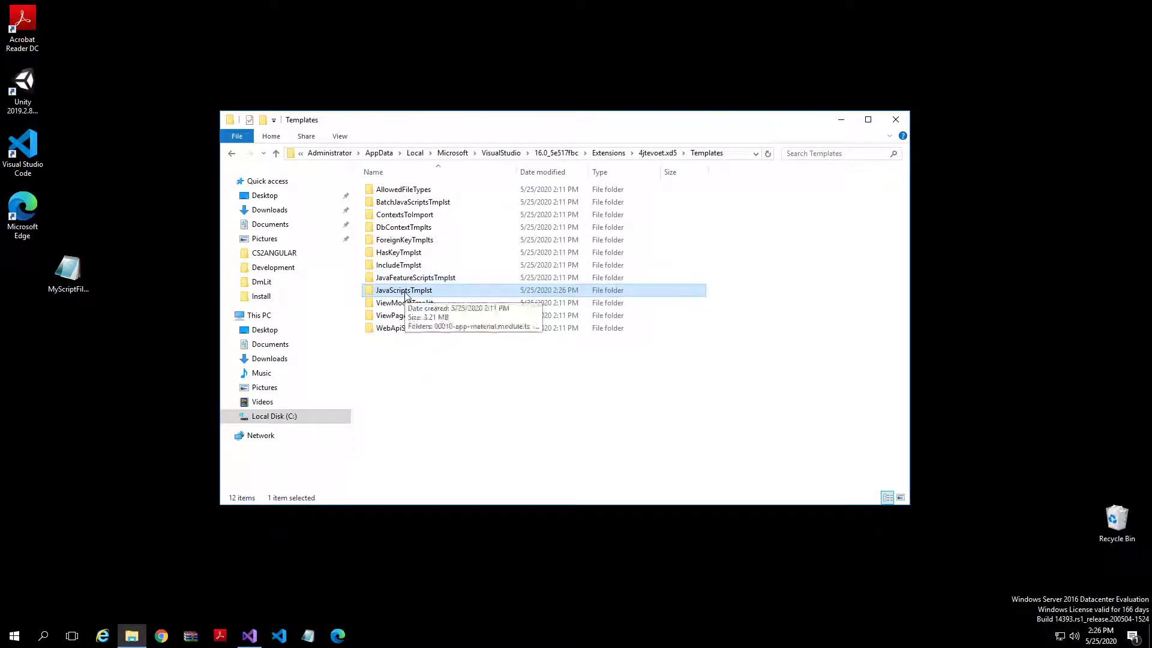
key("super+plus")
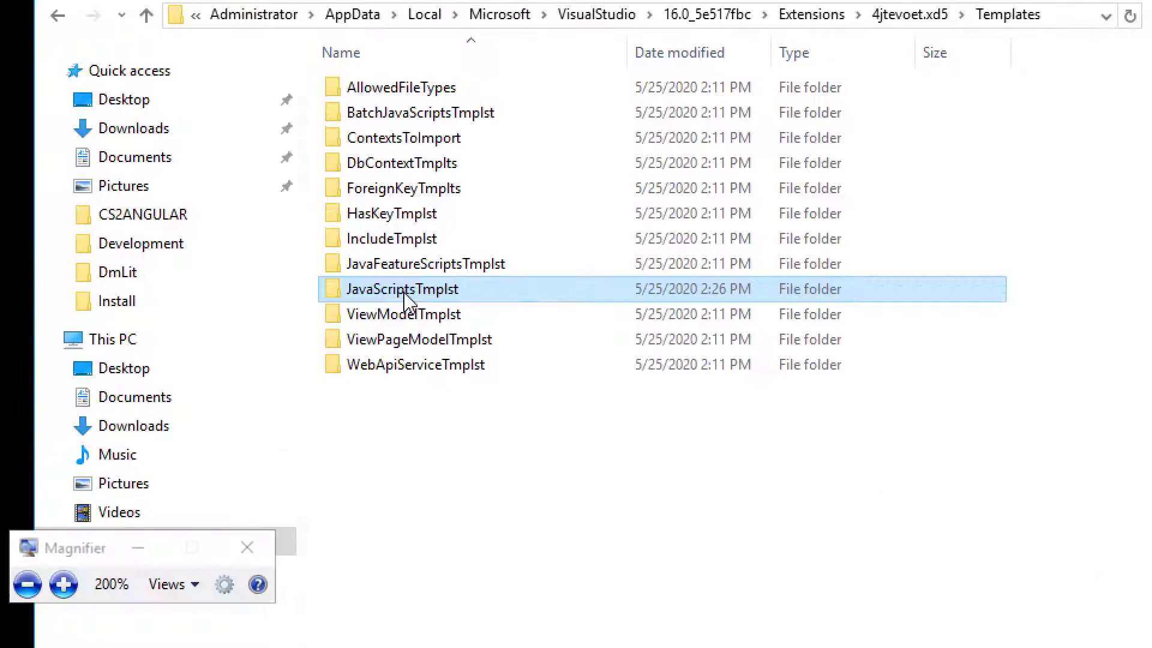
double_click(403, 290)
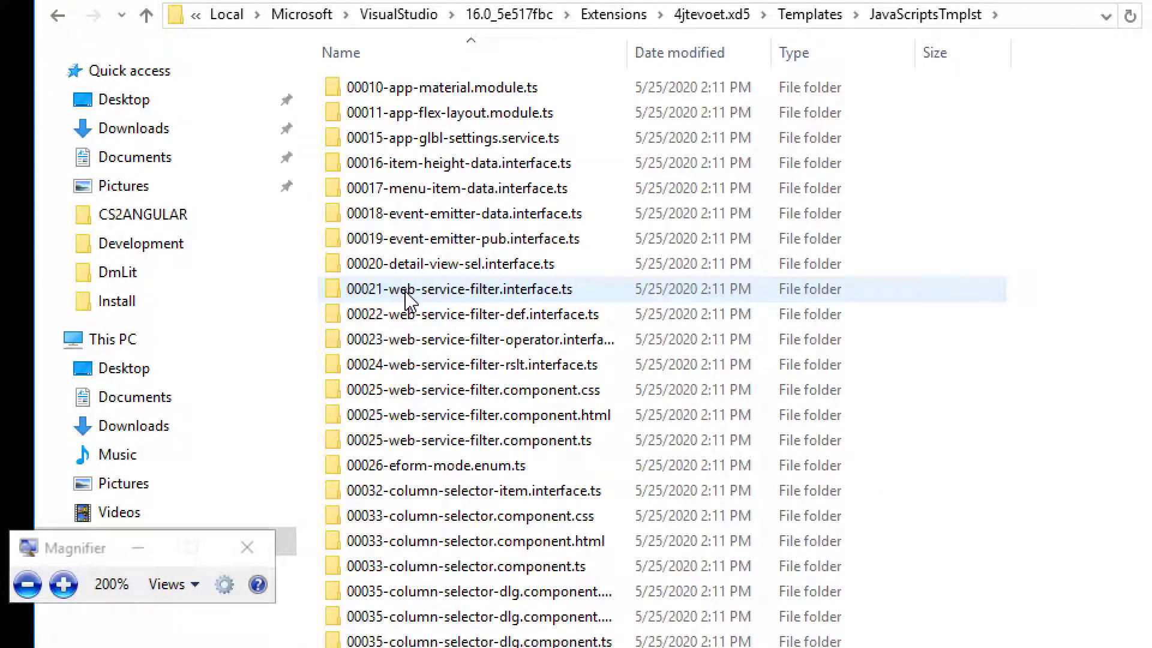
key("super+Escape")
Create a new folder inside JavaScriptsTmplst
scroll(551, 379, "down", 15)
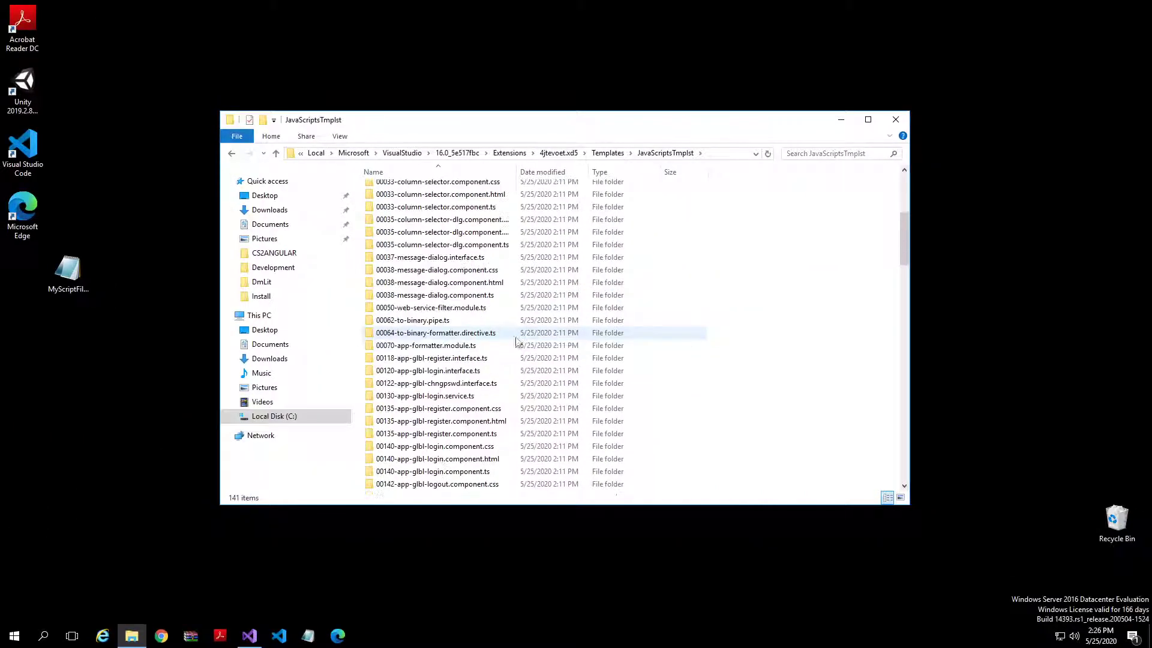
scroll(551, 379, "down", 13)
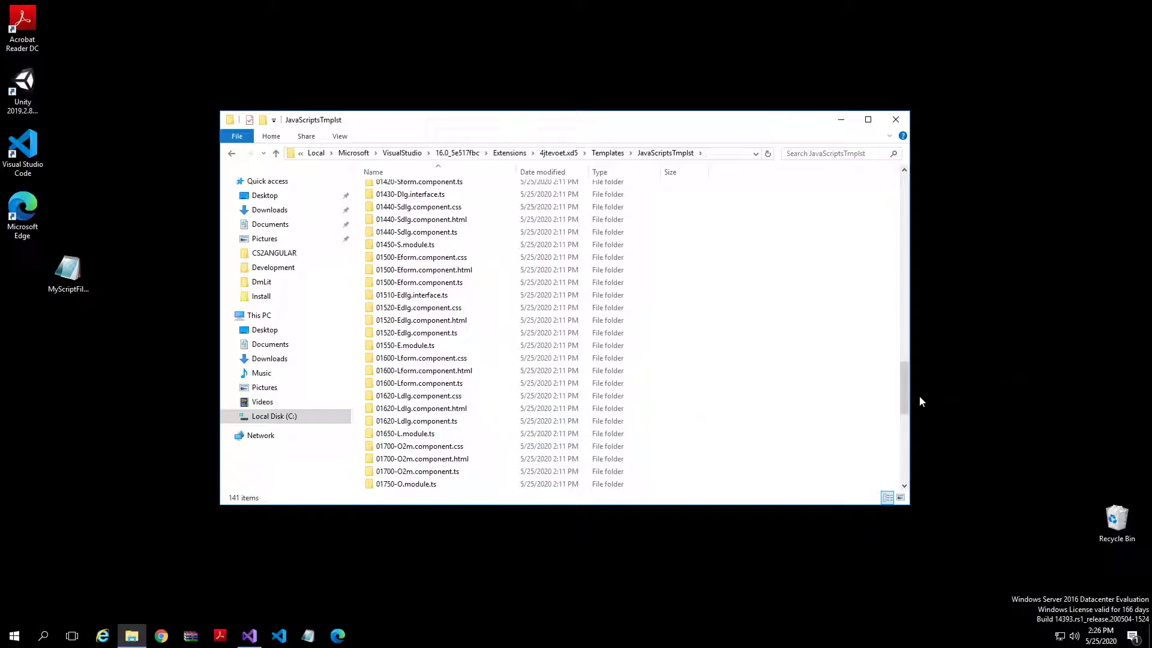
right_click(754, 457)
mouse_move(811, 426)
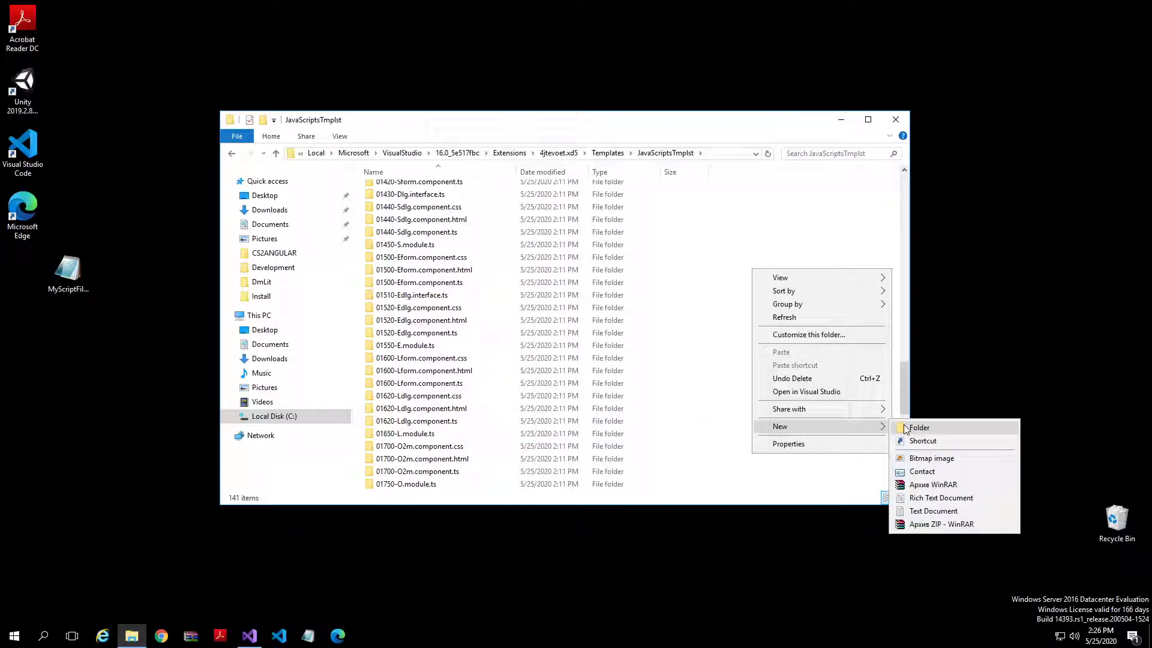
key("super+plus")
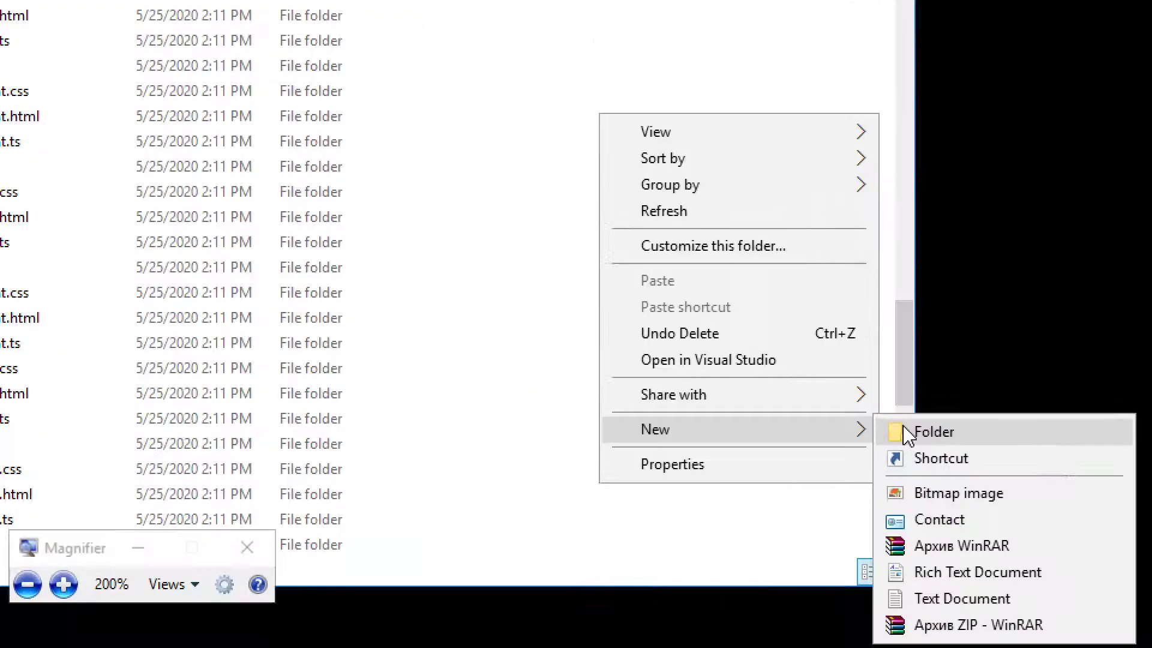
left_click(908, 433)
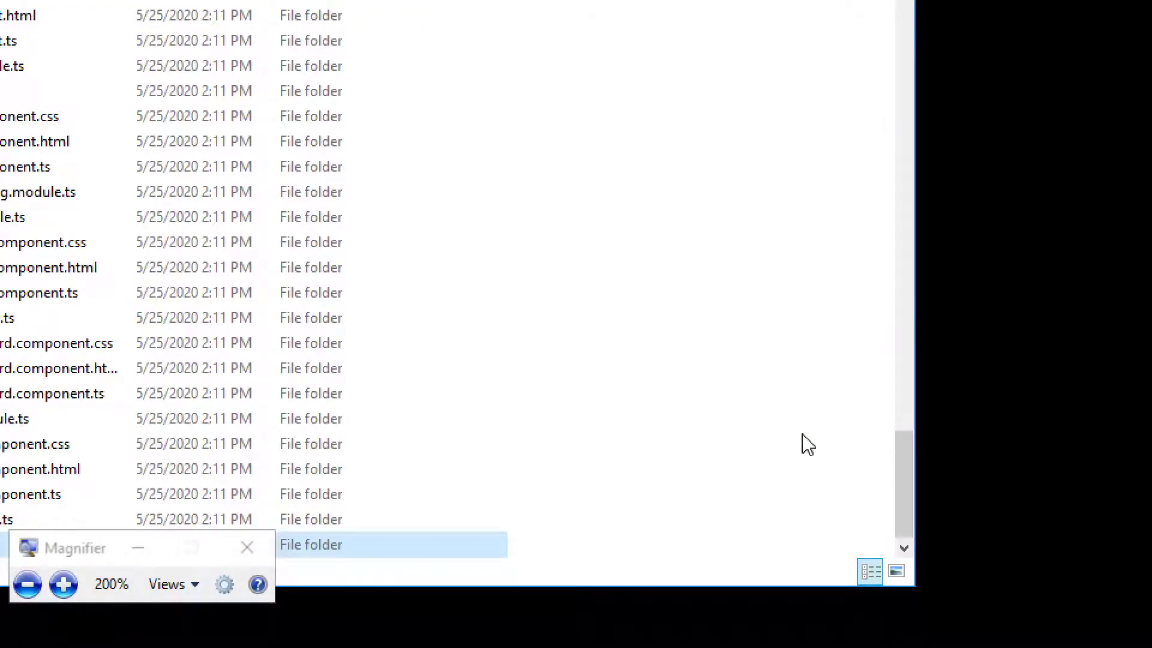
Name the new folder 01402-MySubfolder.ts
key("super+minus")
left_click(414, 485)
key("ctrl+a")
type("01402-MySubfolder.ts")
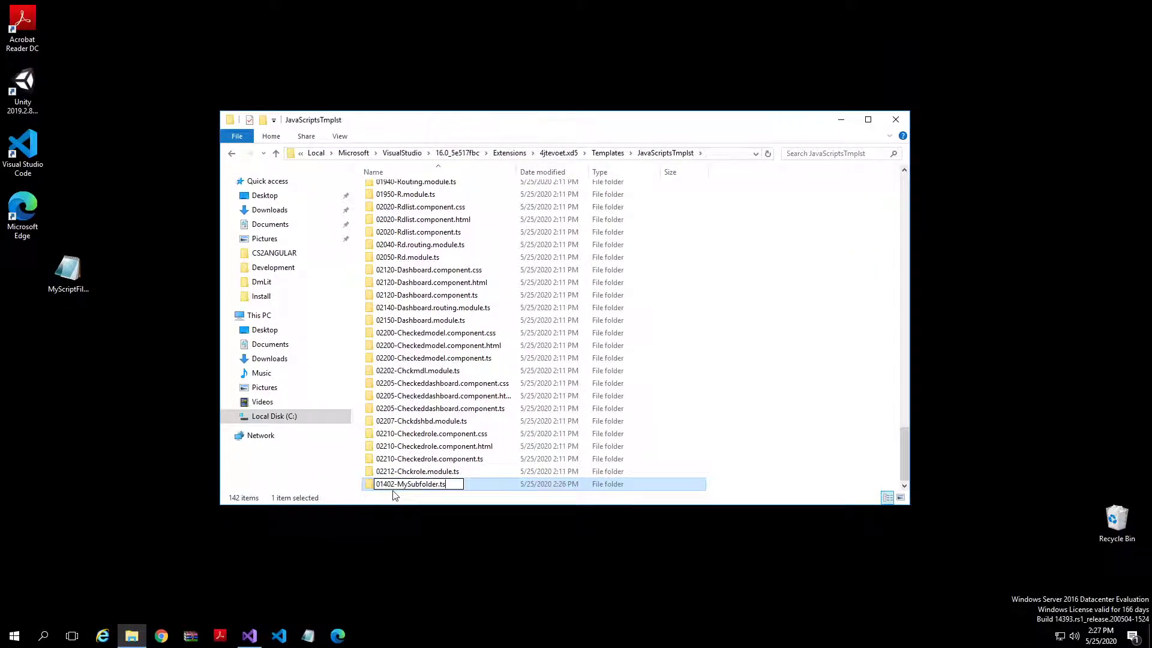
key("super+plus")
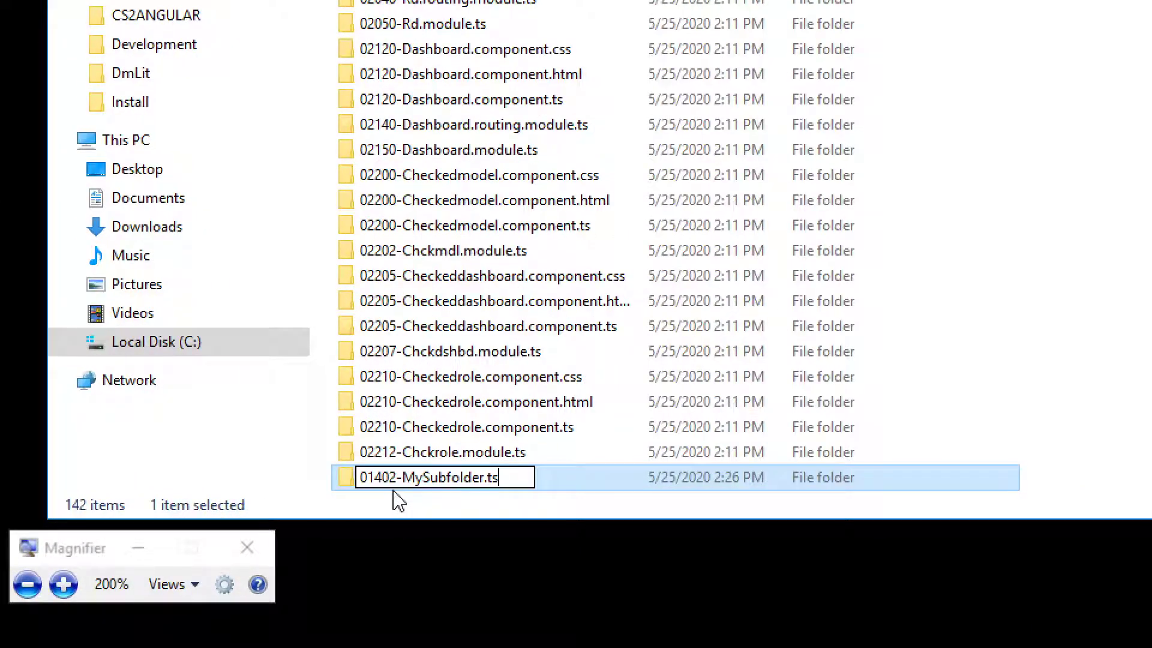
key("super+Escape")
key("Return")
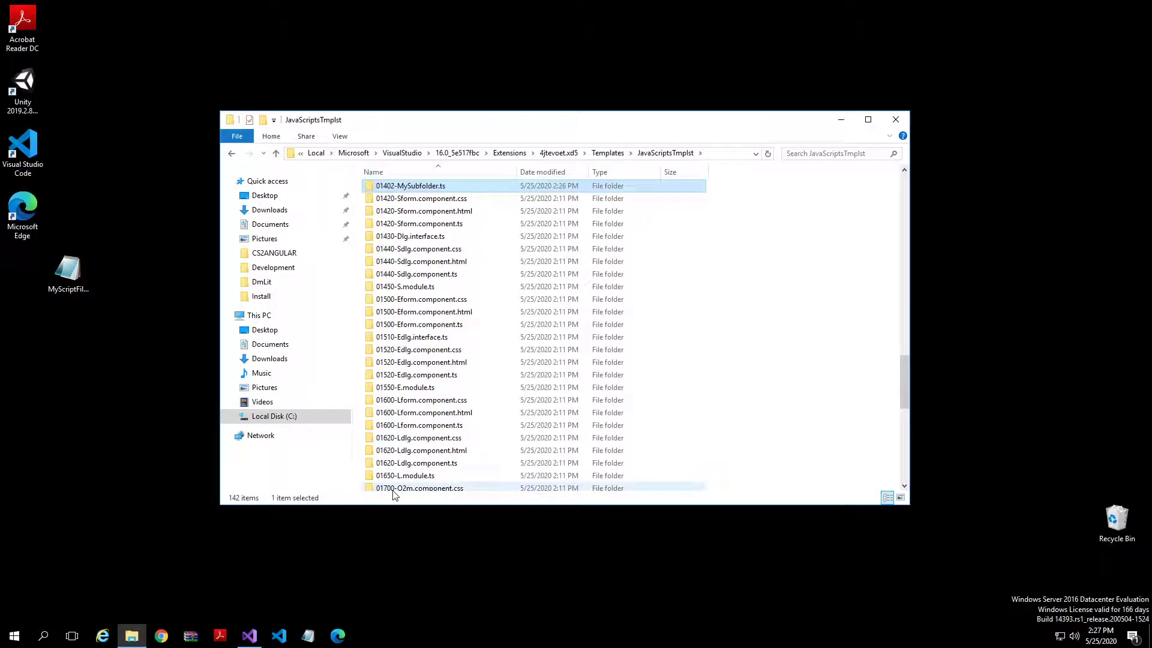
Open the 01402-MySubfolder.ts folder and copy the MyScriptFile.ts template from the desktop into it
scroll(392, 359, "up", 4)
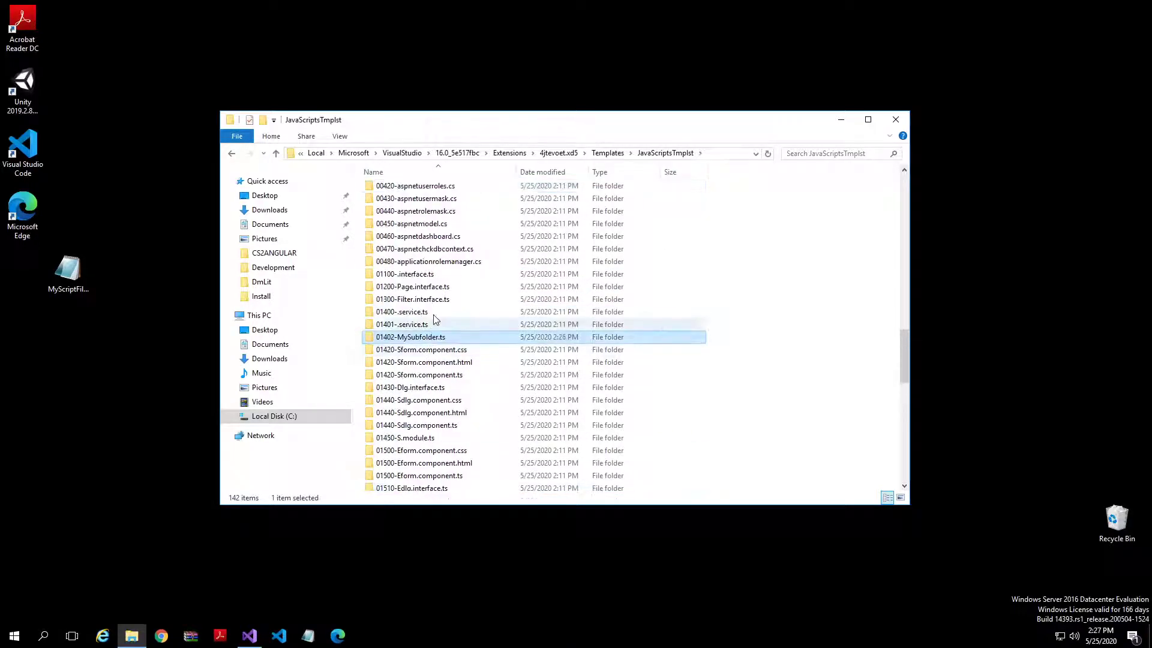
double_click(400, 340)
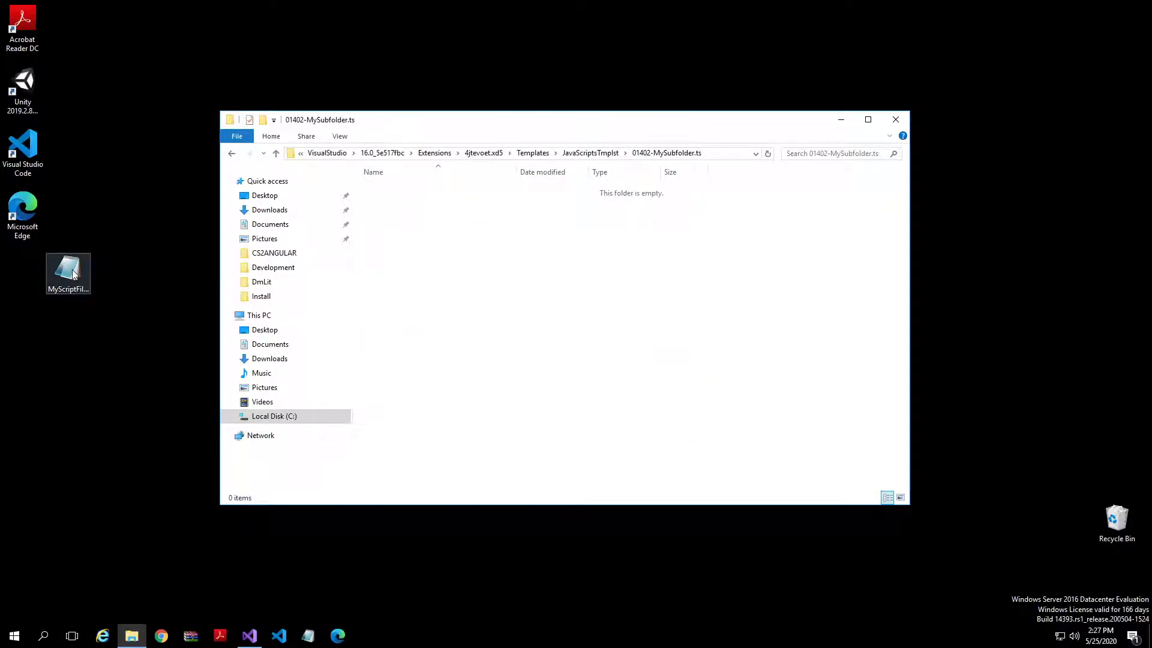
left_click_drag(74, 275, 458, 227)
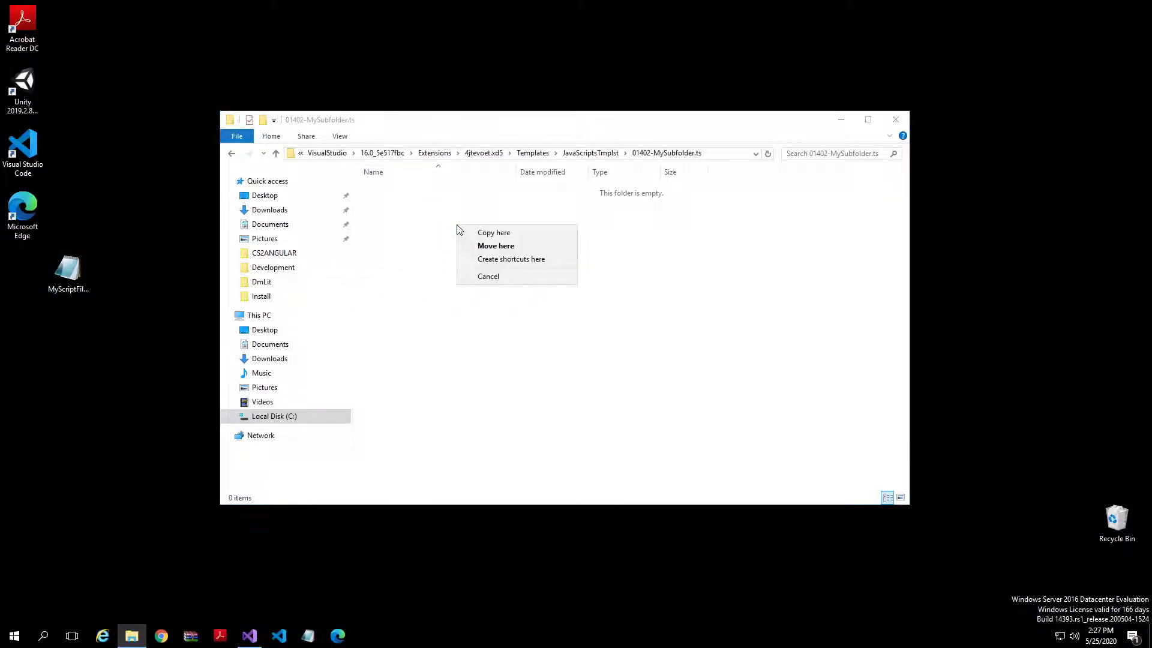
left_click(488, 239)
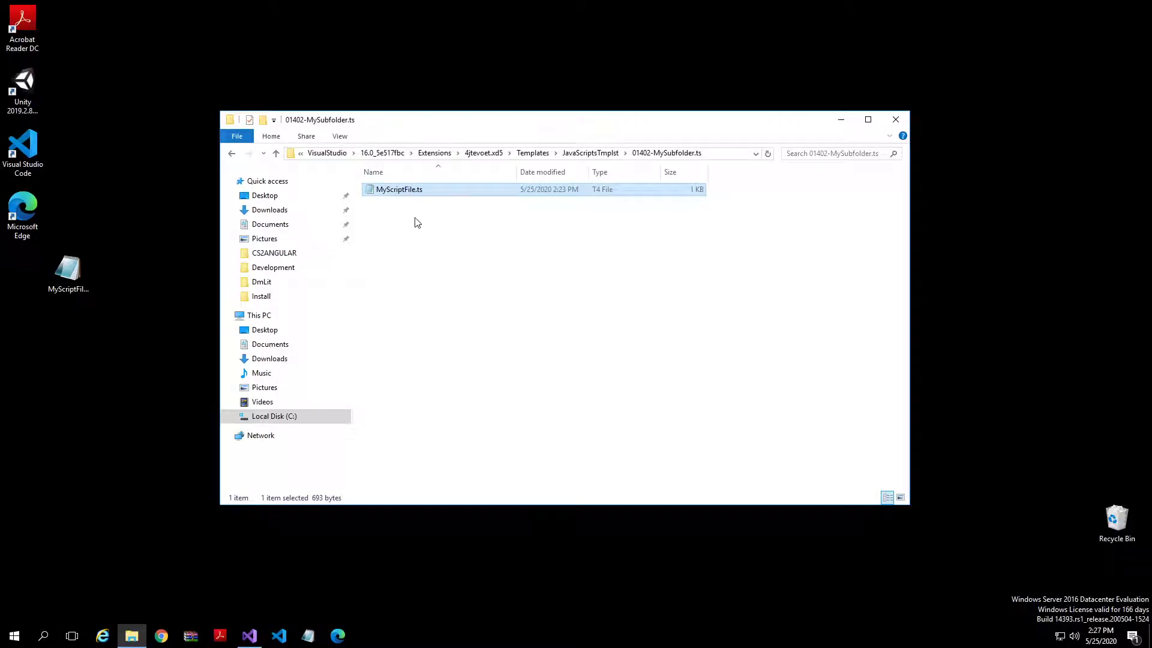
Open the copied MyScriptFile.ts in Notepad, examine its template directives and output text, and close it
left_click(423, 191)
key("Escape")
key("super+plus")
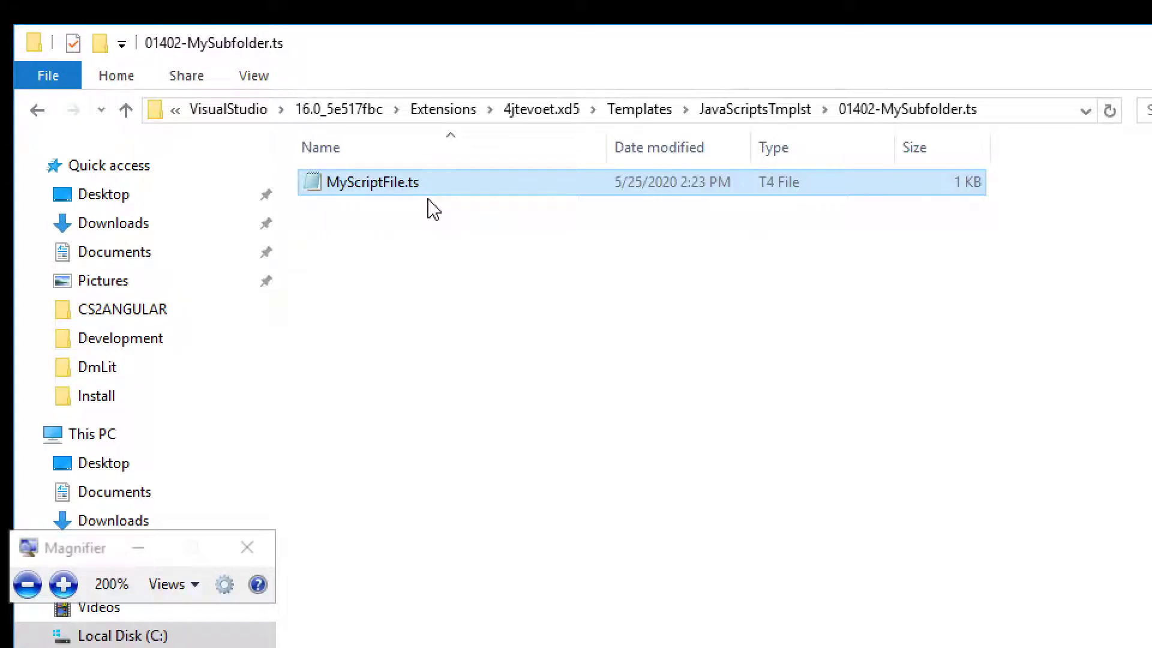
key("super+Escape")
key("Return")
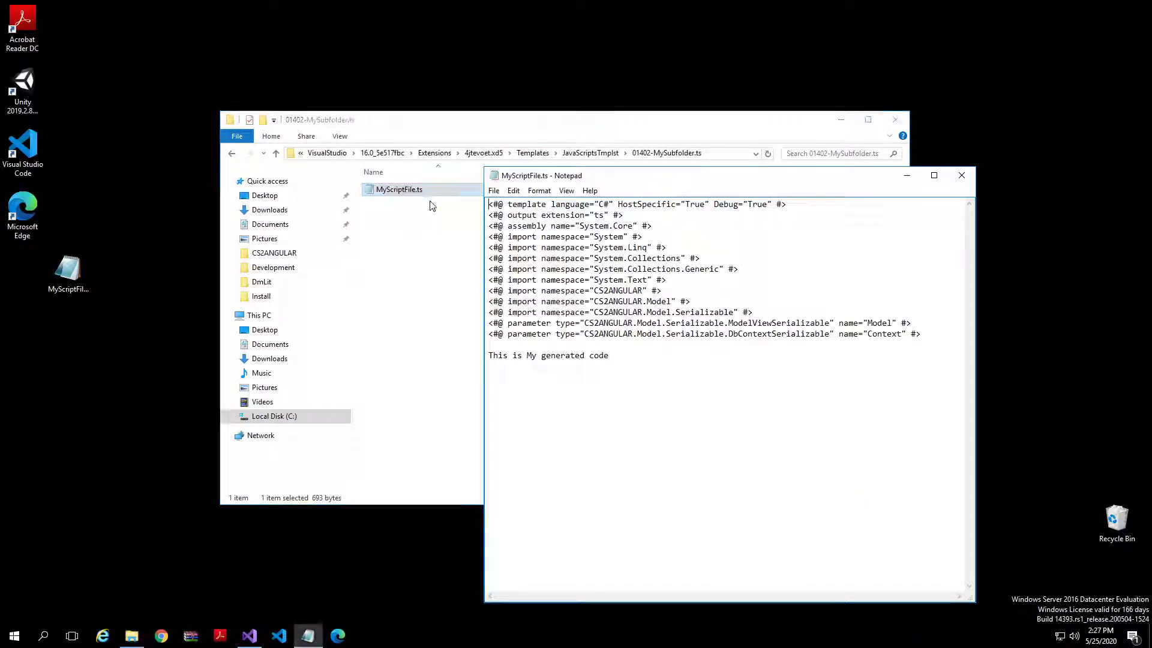
left_click(631, 359)
key("super+plus")
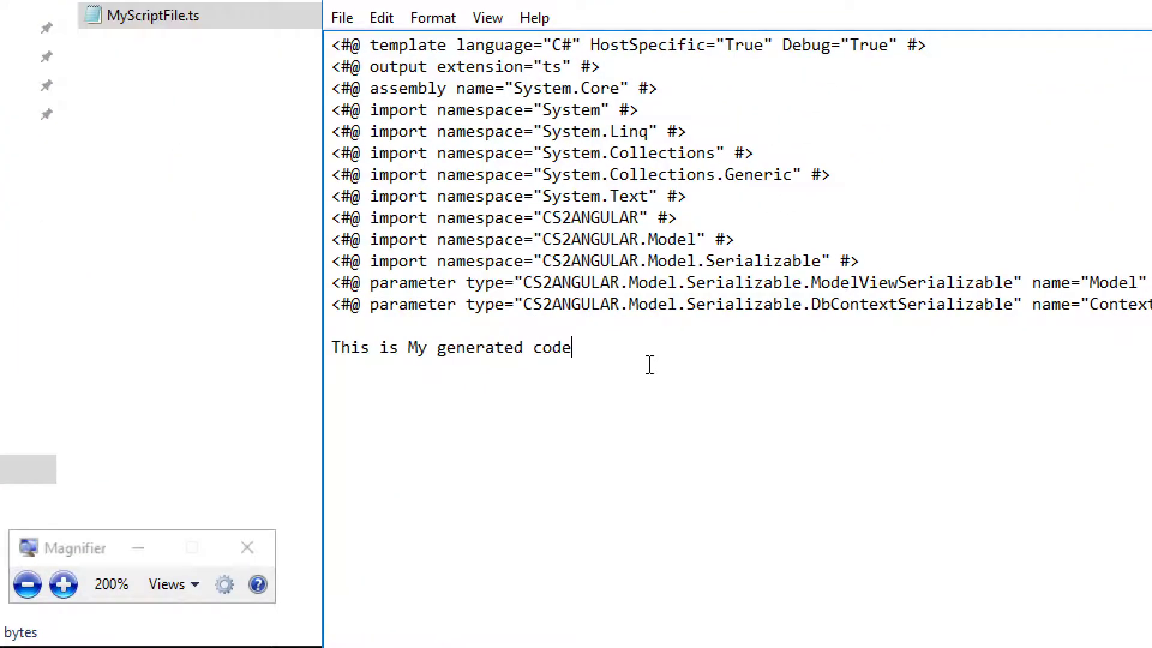
key("super+Escape")
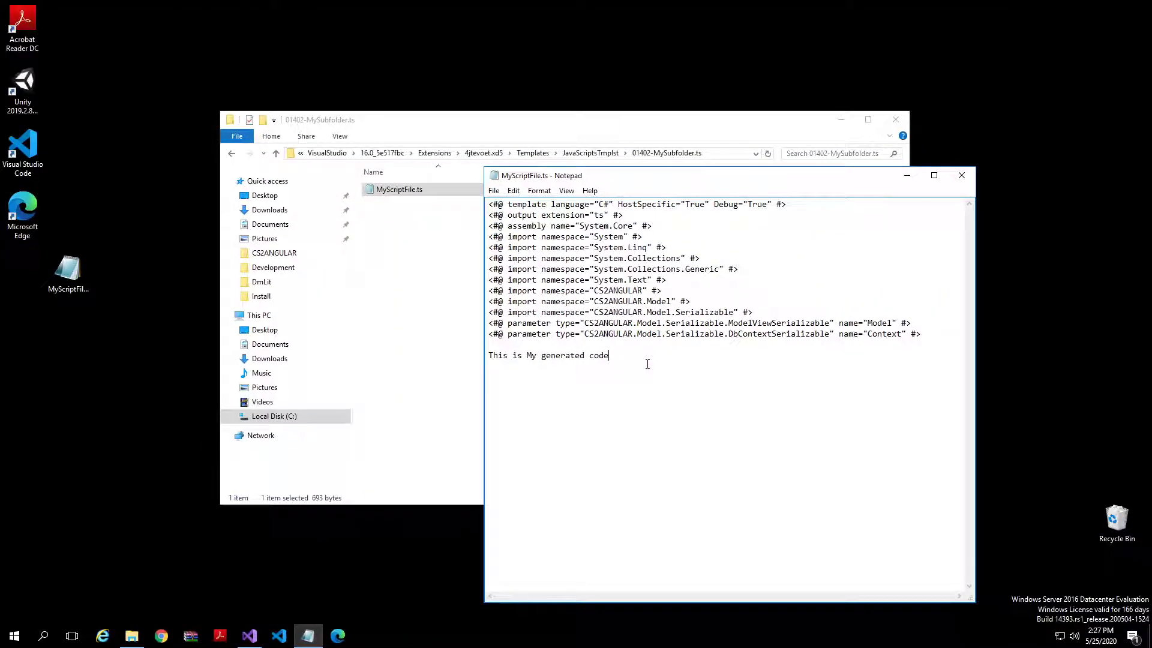
left_click(963, 175)
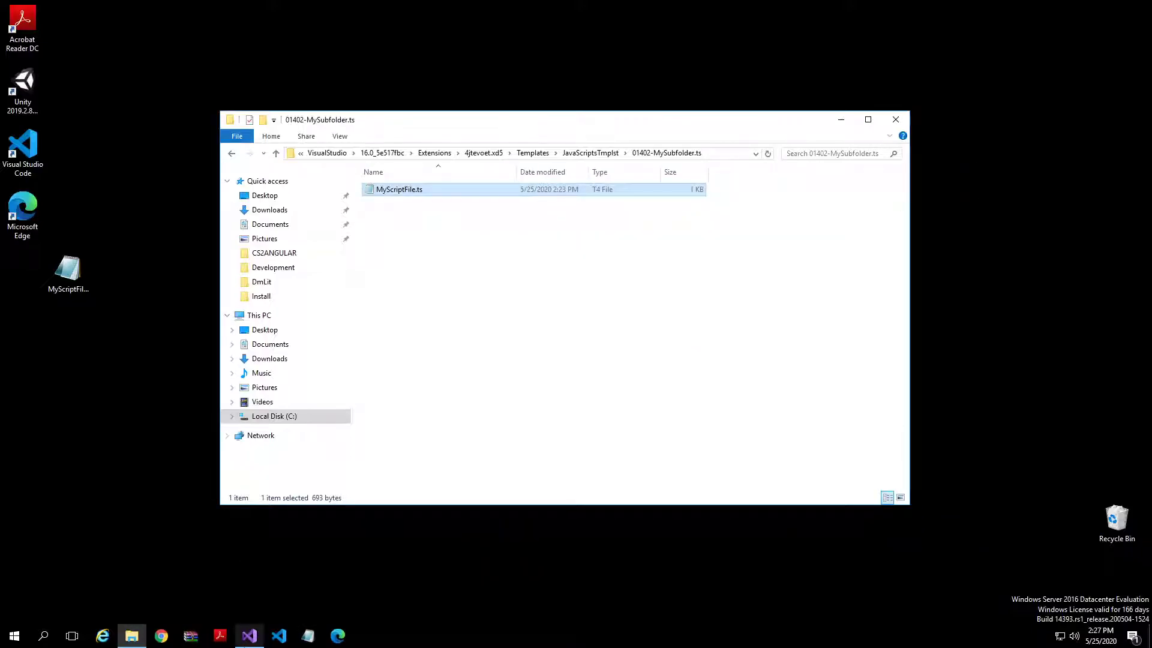
Switch to Visual Studio with the DmLit solution open
left_click(249, 636)
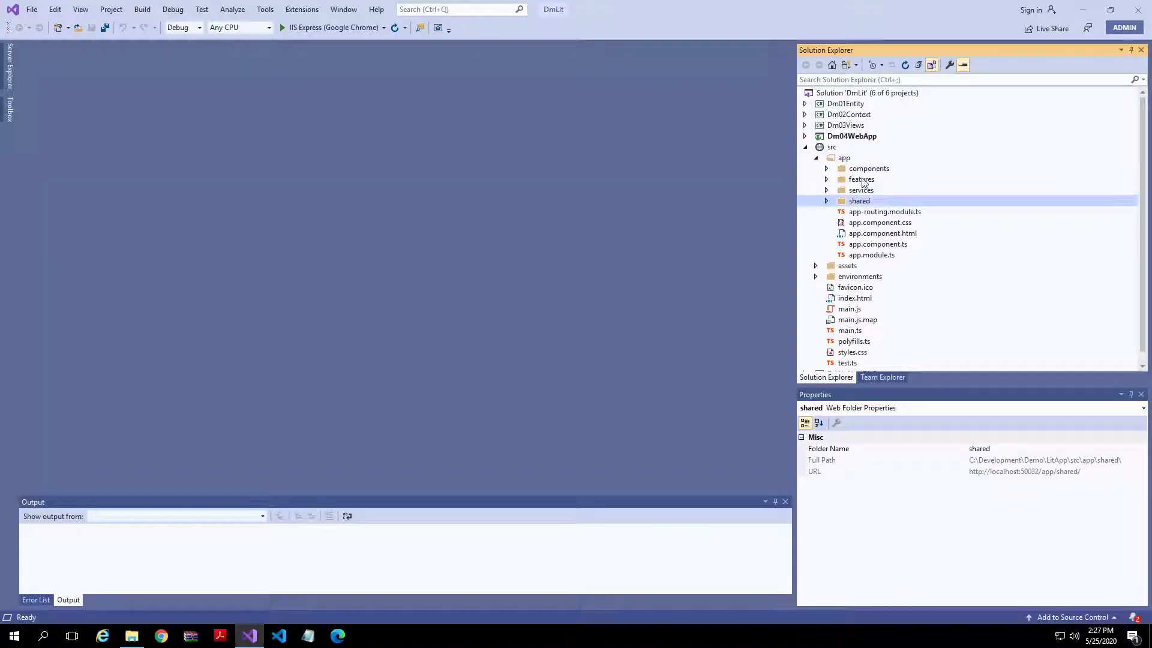
Launch the JavaScripts Wizard for the shared folder and proceed to the DbContext selection page
right_click(850, 201)
mouse_move(881, 209)
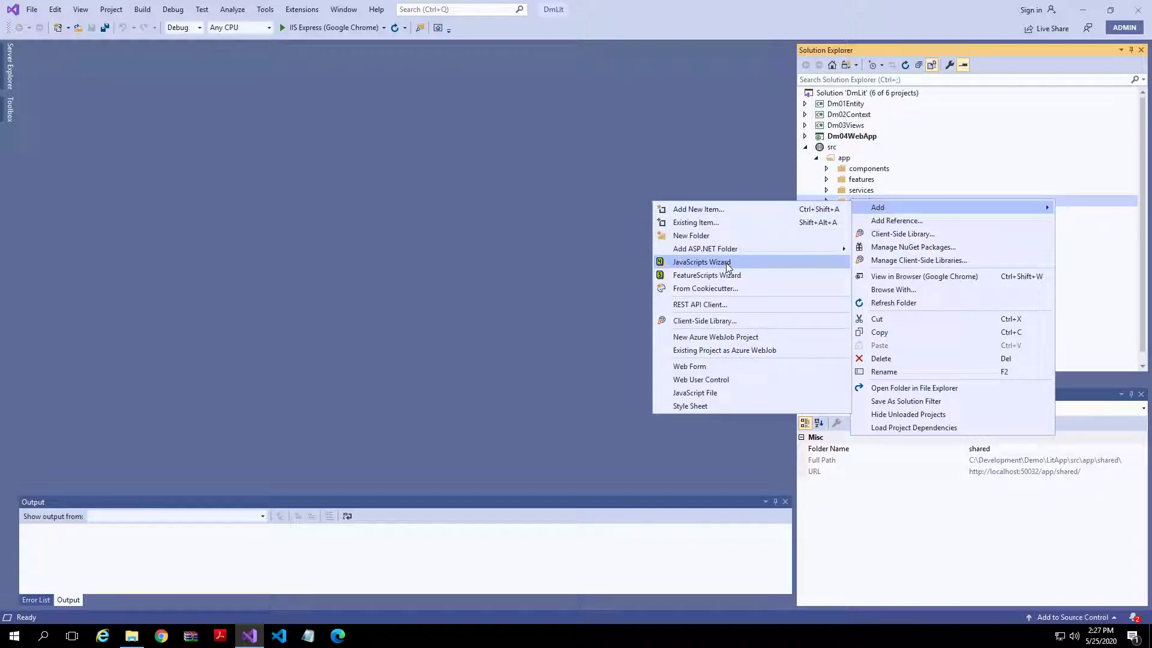
key("super+plus")
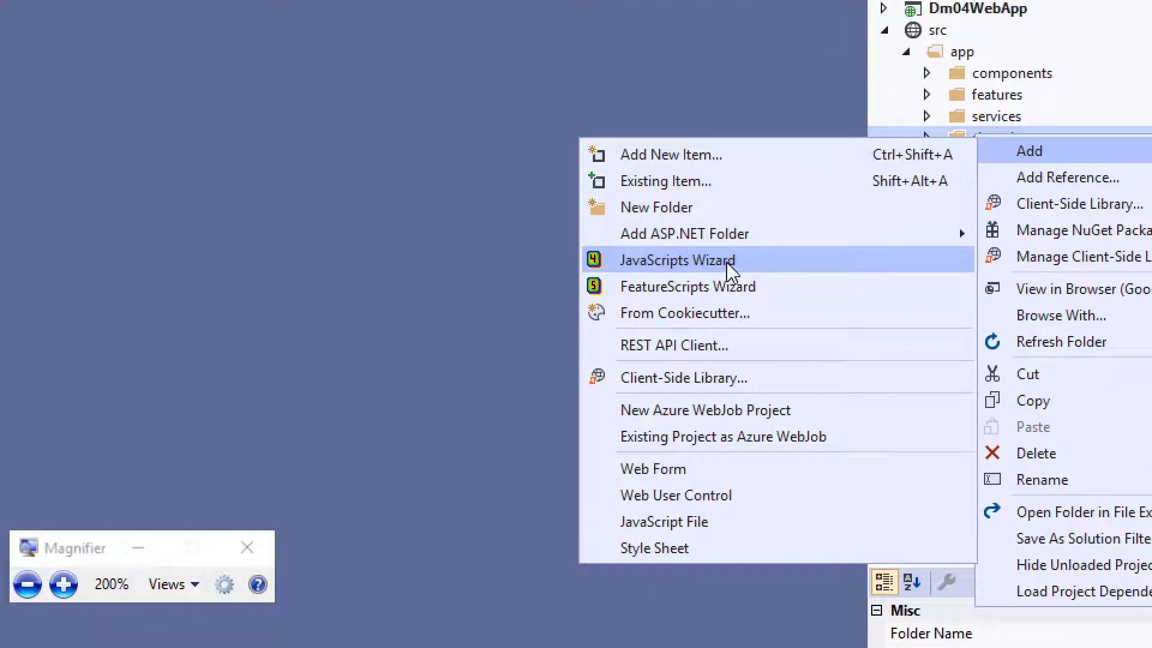
key("super+Escape")
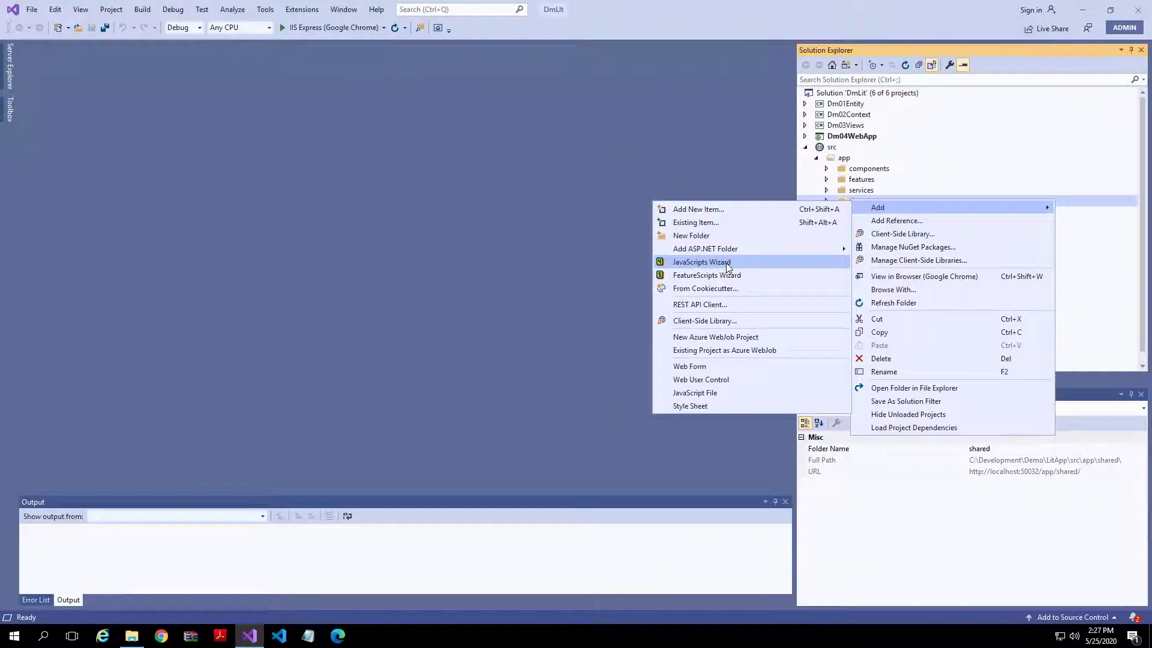
left_click(728, 264)
left_click(391, 453)
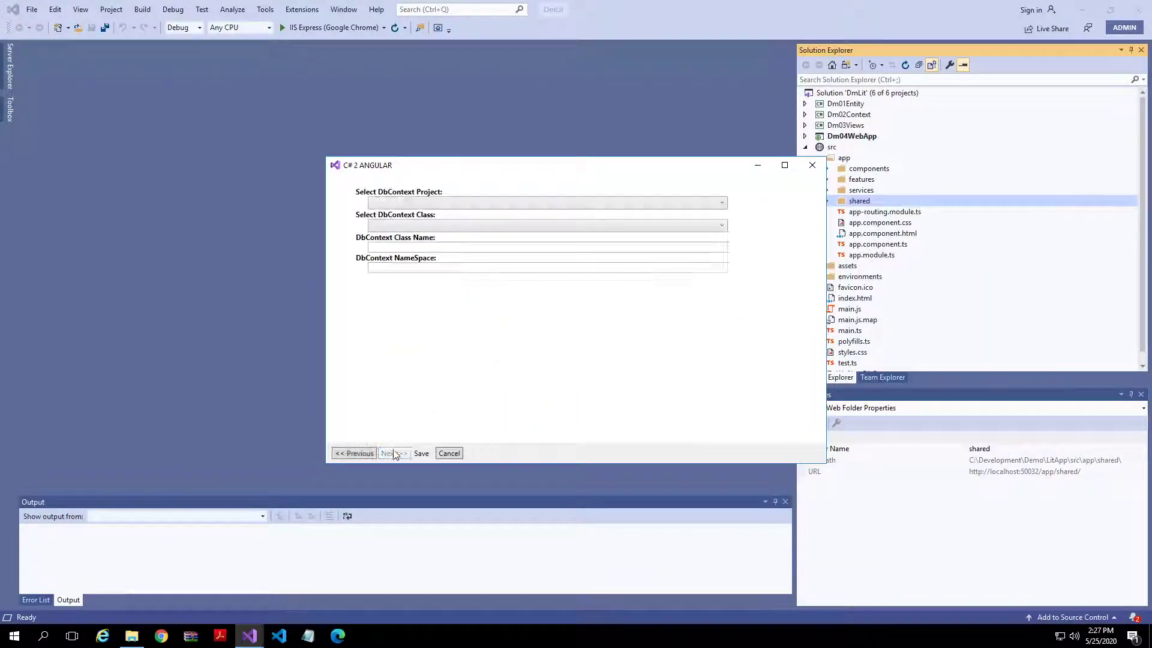
Choose the Dm02Context\Dm02Context.csproj project and the Dm02Context.Literature.LitDbContext class as the DbContext, and continue
left_click(401, 201)
left_click(403, 228)
left_click(402, 226)
left_click(425, 239)
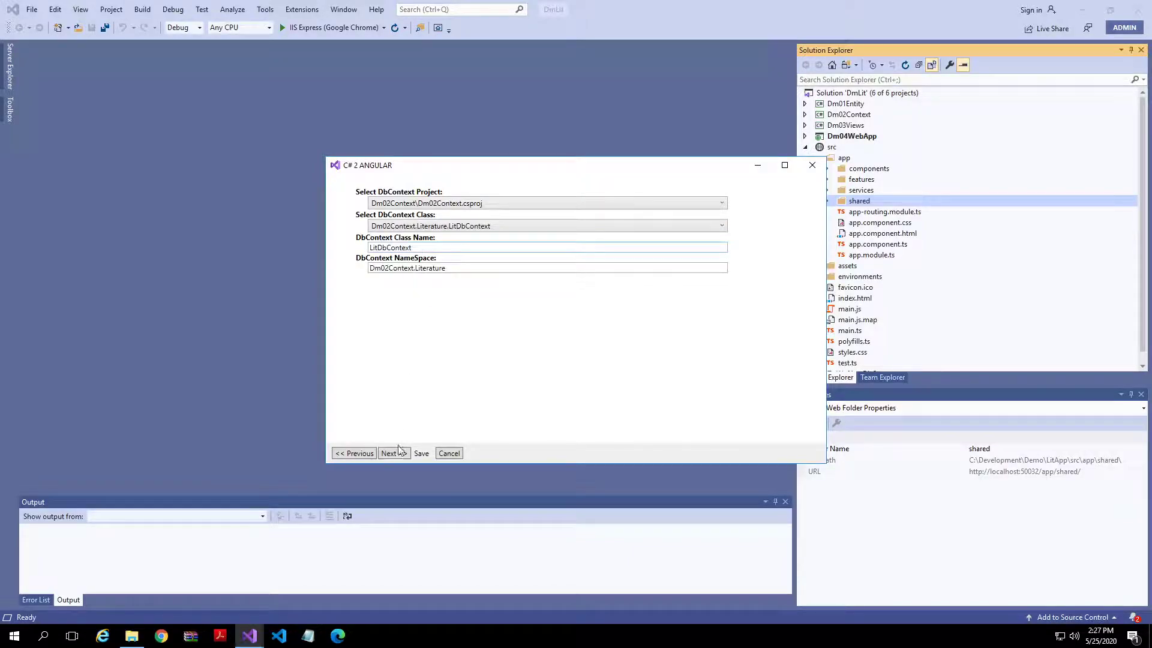
left_click(396, 453)
Select LitGenreView as the view for the Web API service and continue to the action type page
left_click(420, 219)
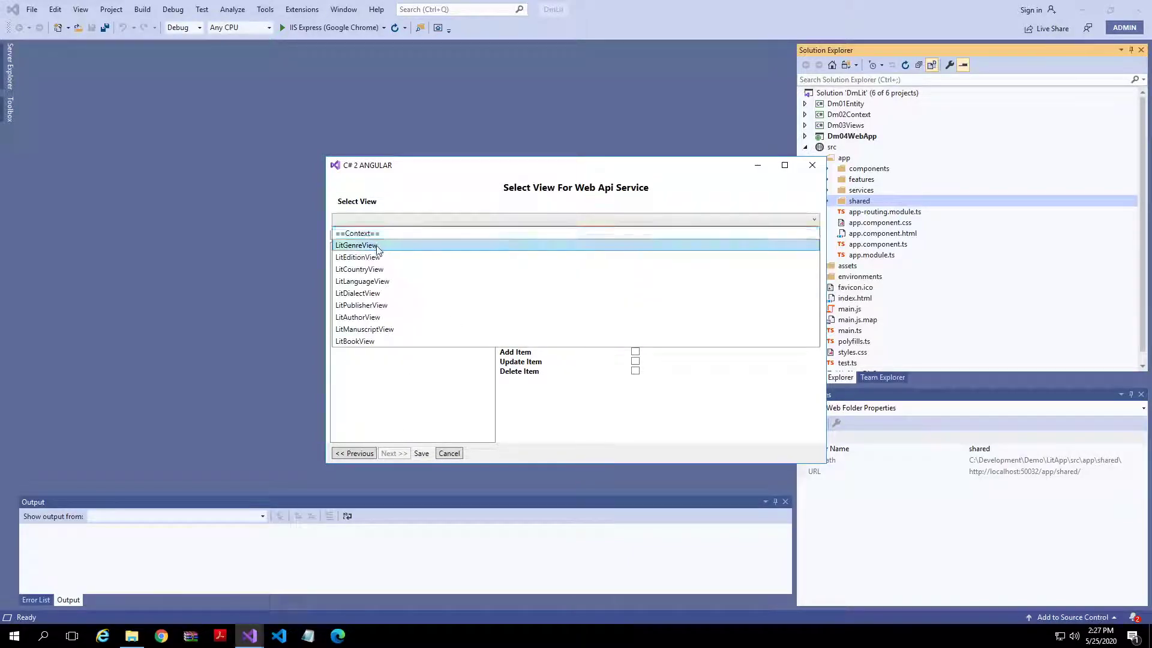
left_click(380, 244)
left_click(396, 453)
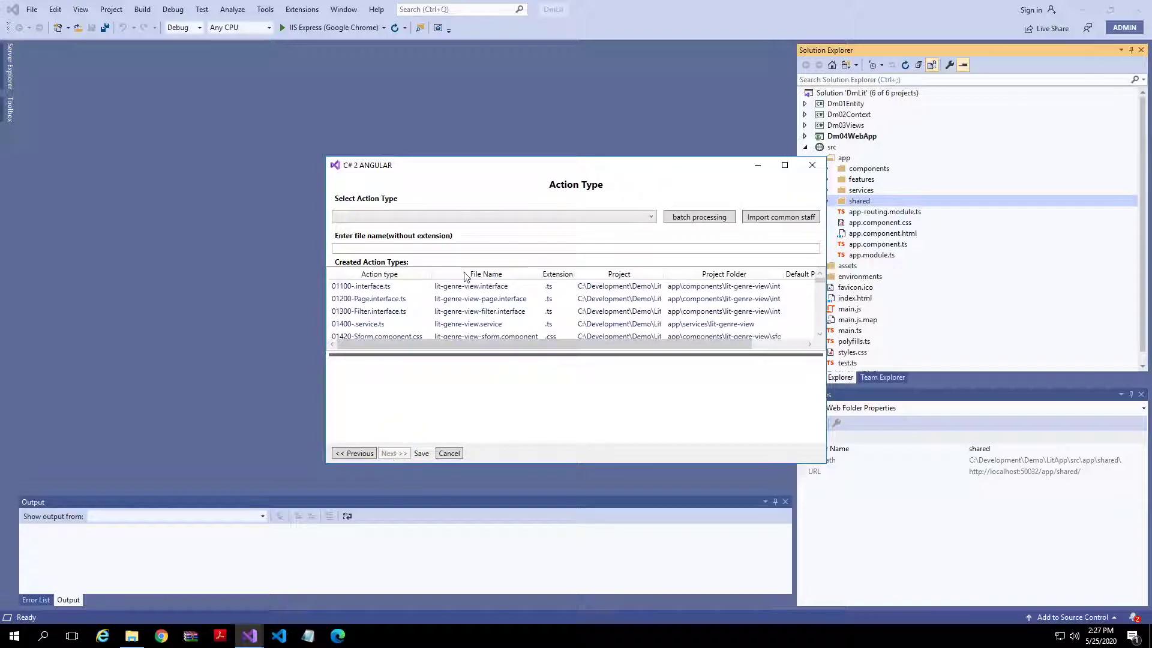
Find the custom 01402-MySubfolder.ts entry, choose it as the action type, and continue to the T4 template page
left_click(428, 218)
scroll(441, 282, "down", 3)
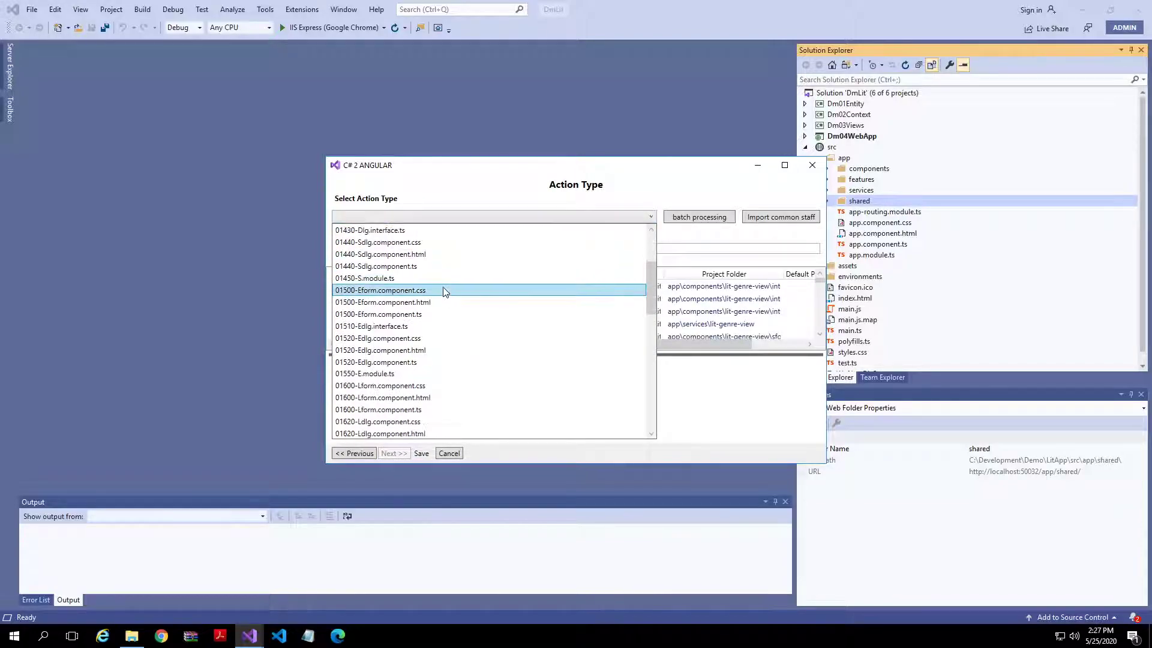
scroll(411, 282, "up", 2)
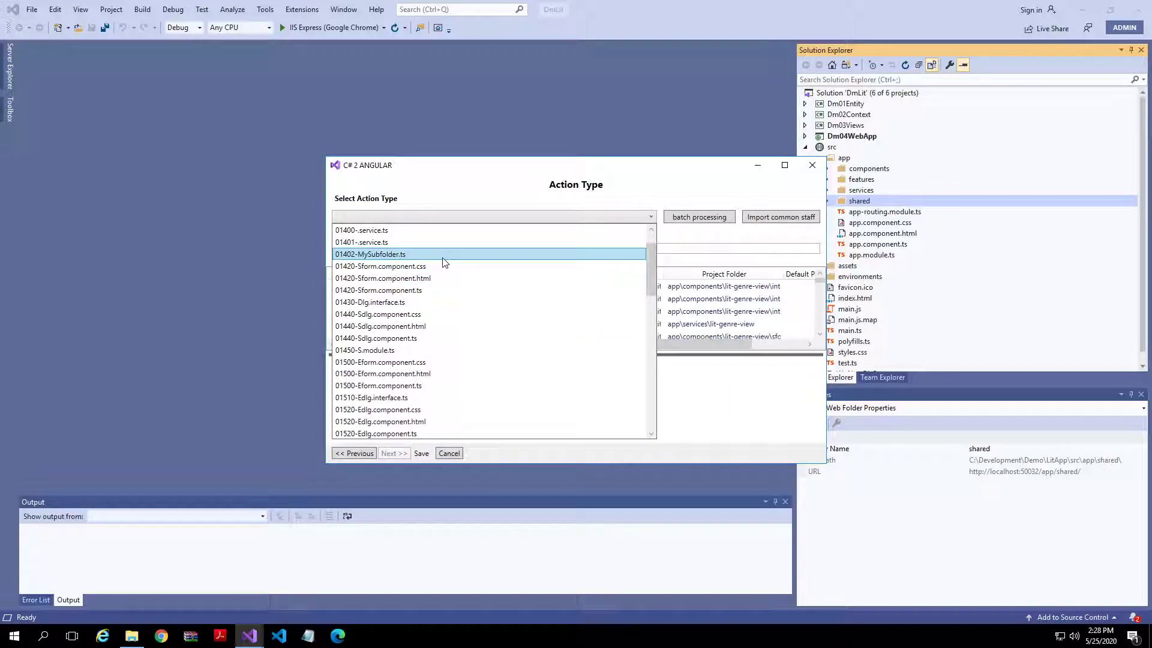
key("super+plus")
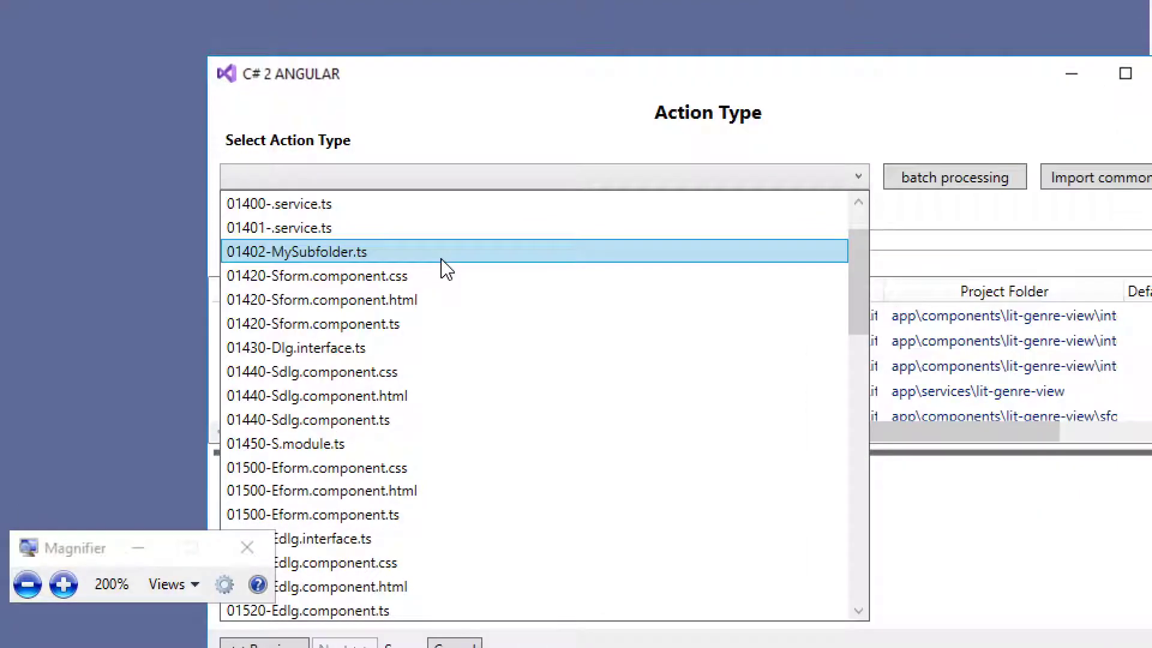
key("super+Escape")
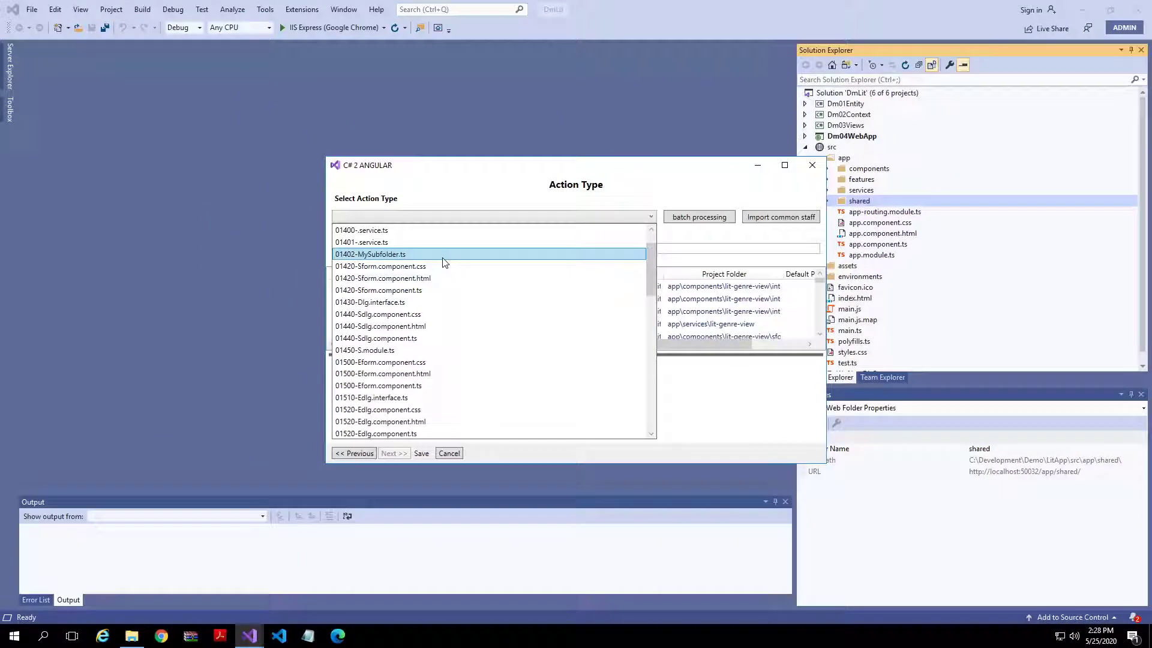
left_click(443, 258)
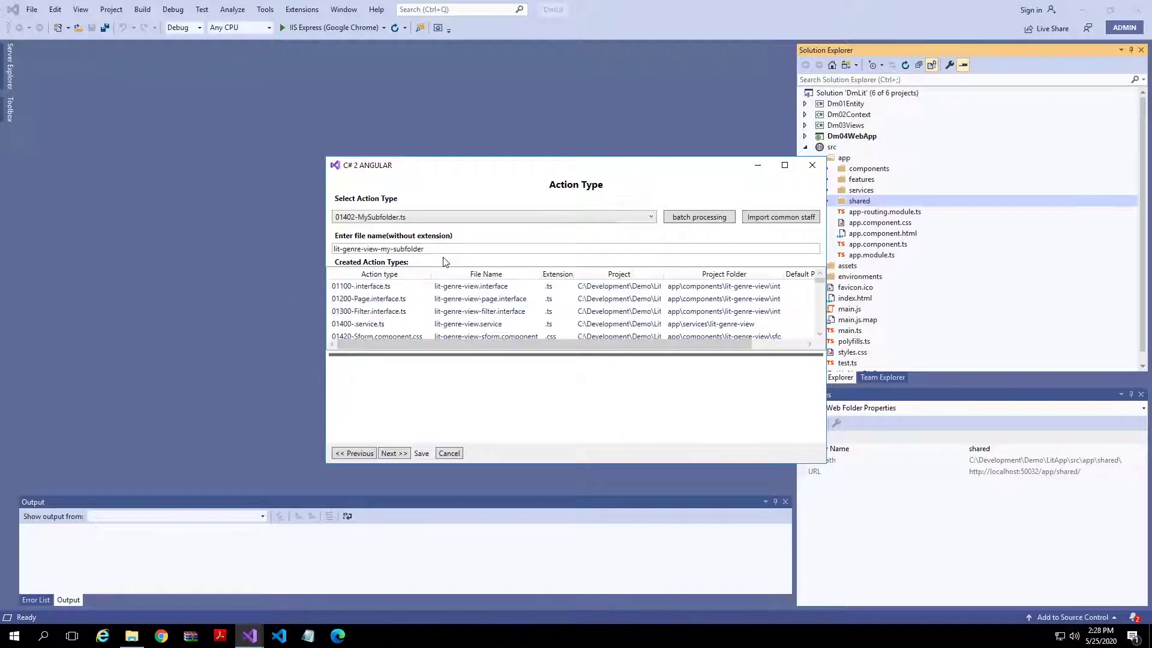
left_click(394, 454)
Choose MyScriptFile.ts.t4 as the T4 template and examine its contents magnified
left_click(372, 196)
left_click(388, 210)
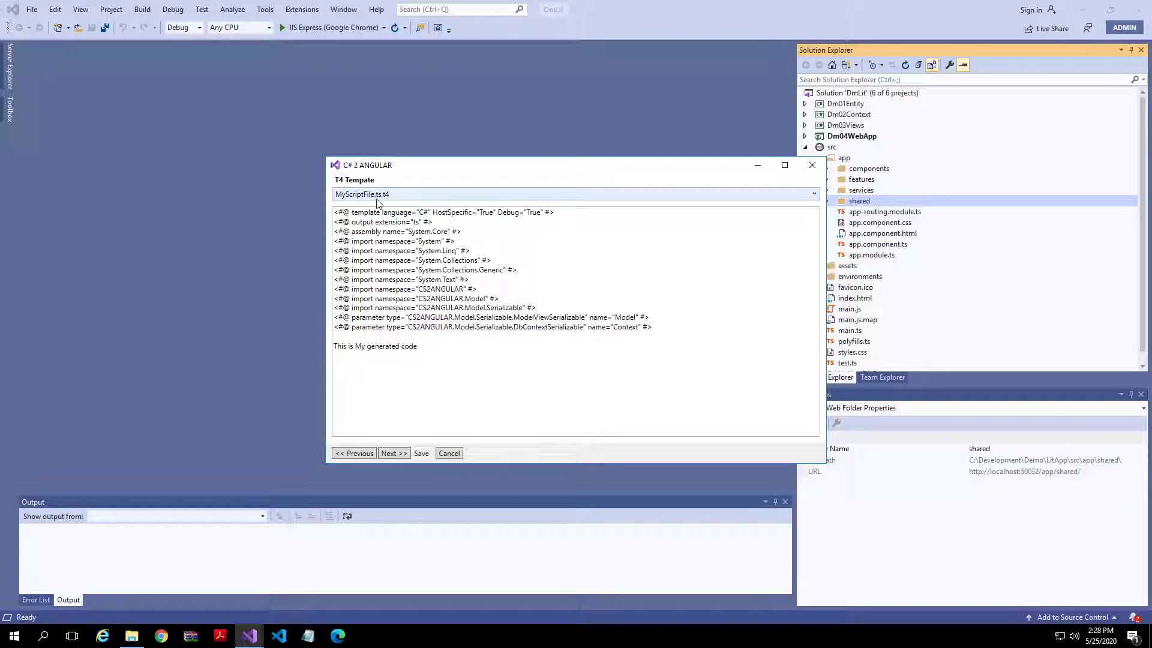
key("super+plus")
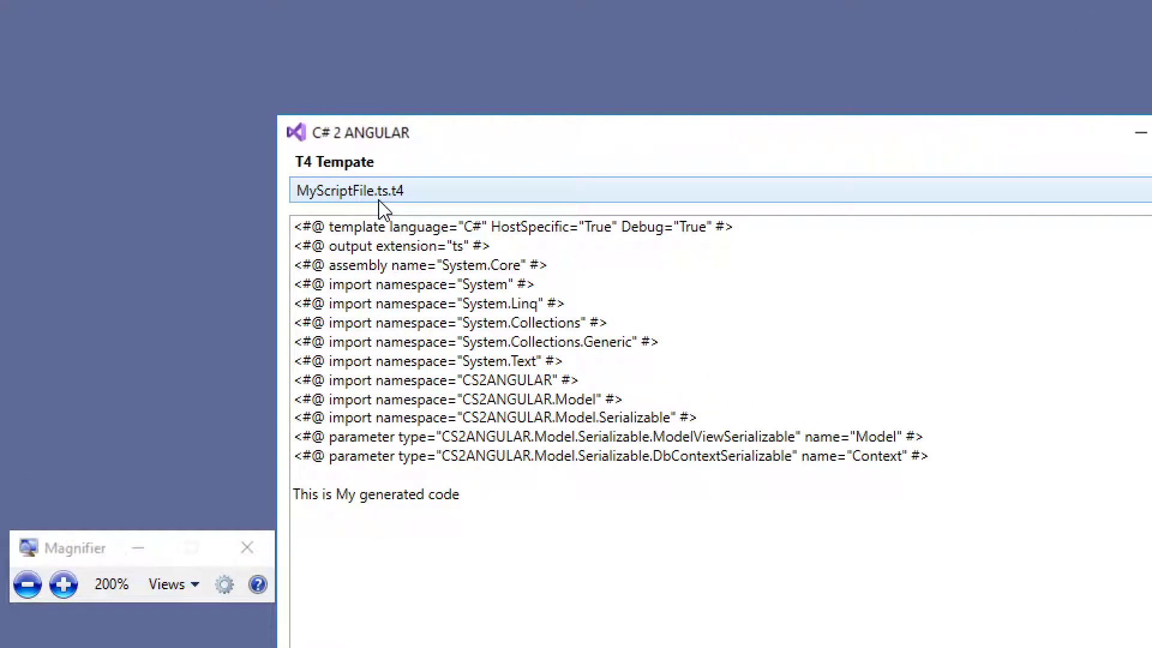
key("super+Escape")
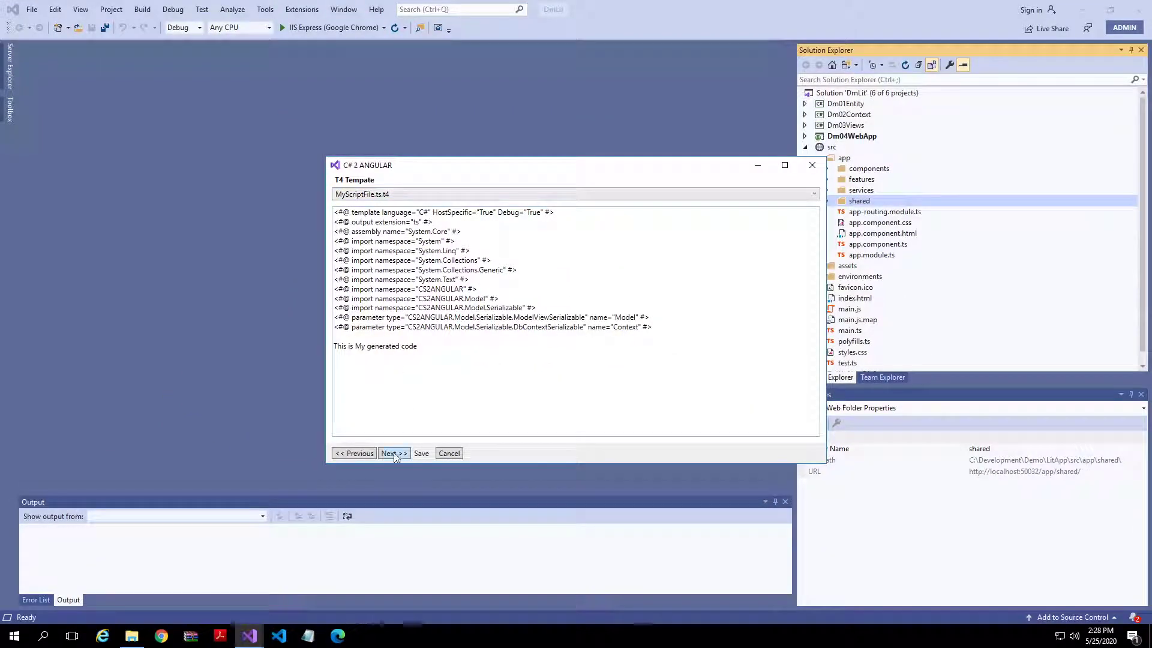
Generate the code from the chosen template and examine the output magnified
left_click(394, 454)
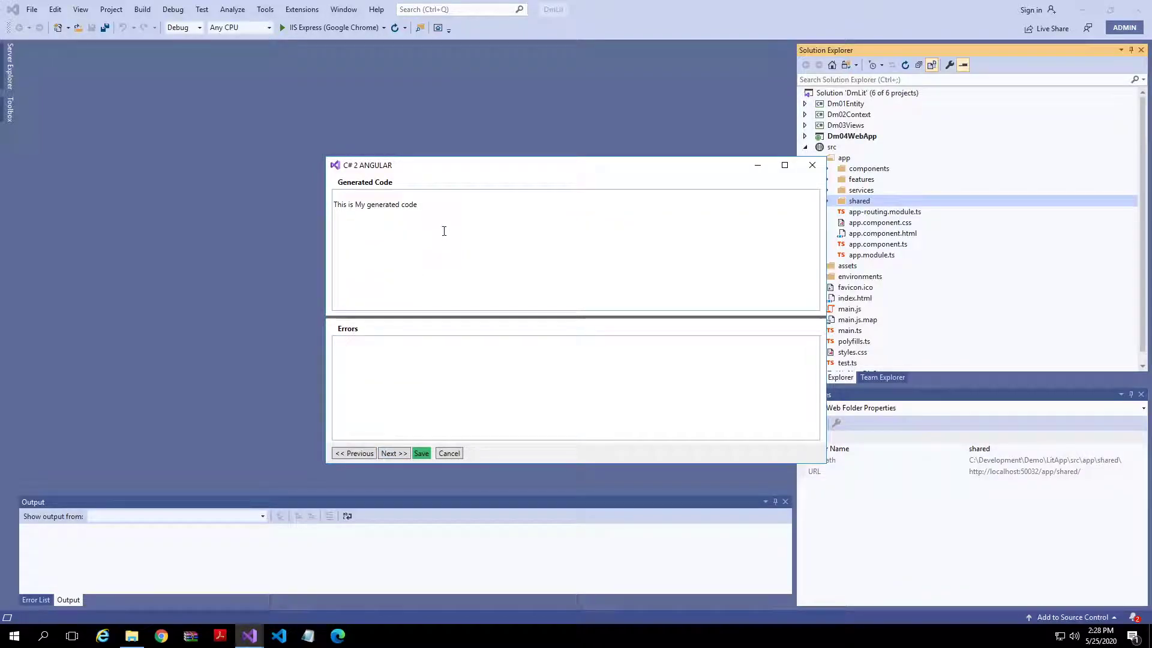
key("super+plus")
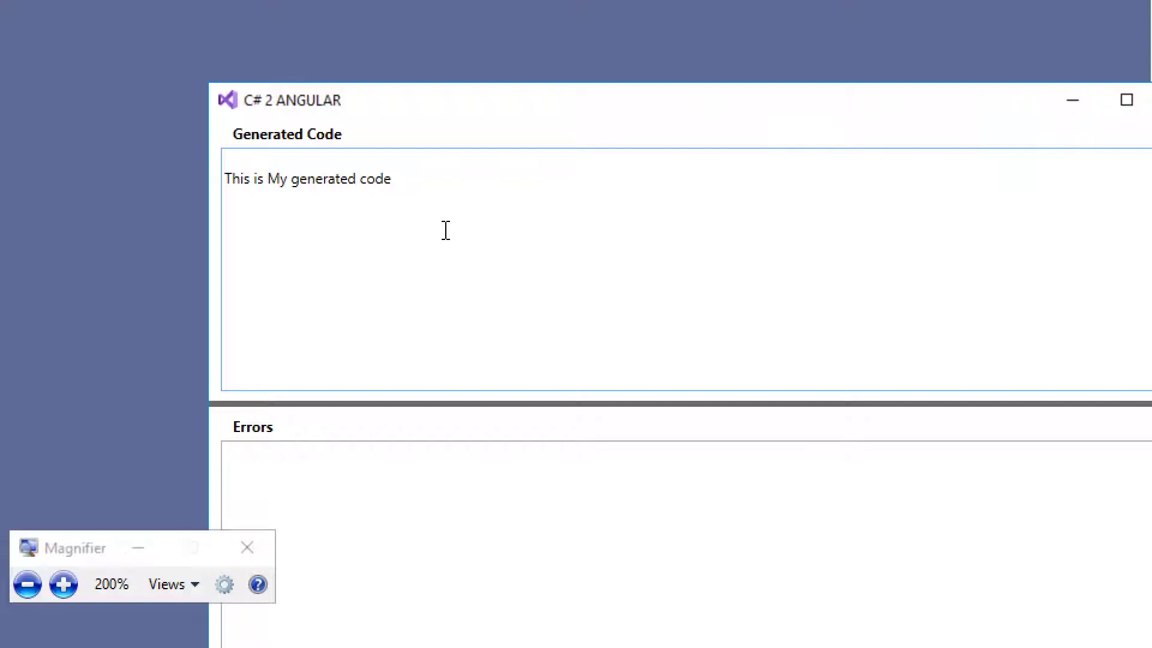
key("super+Escape")
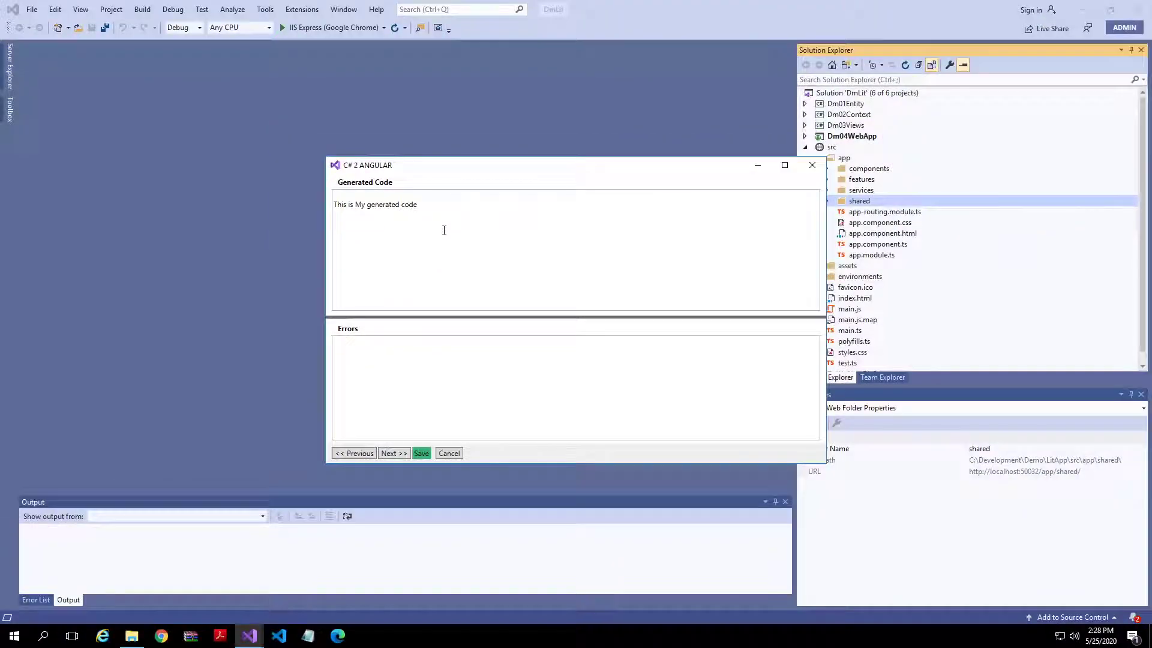